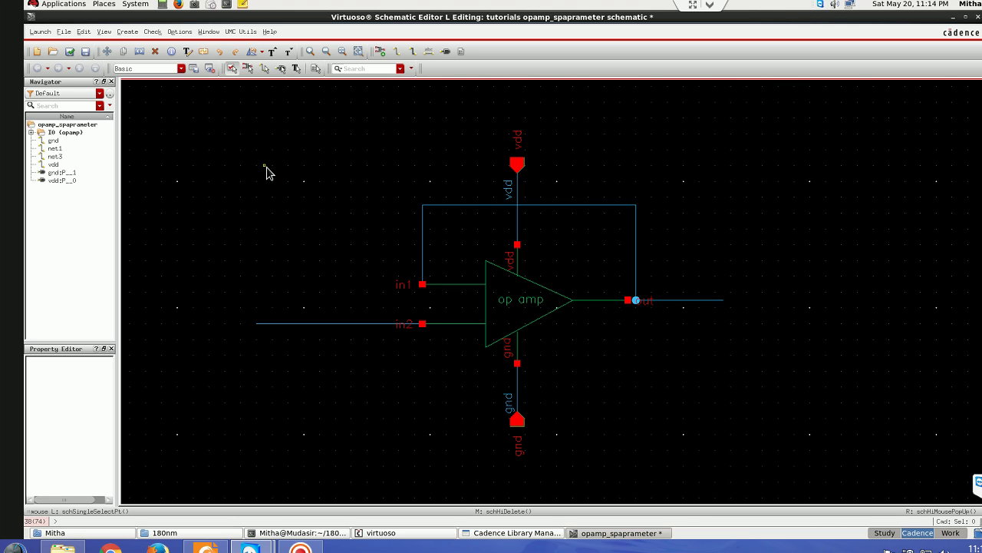
- Descend read-only into opamp I0 to view its transistor-level circuit, then return to the testbench
left_click(515, 293)
key("e")
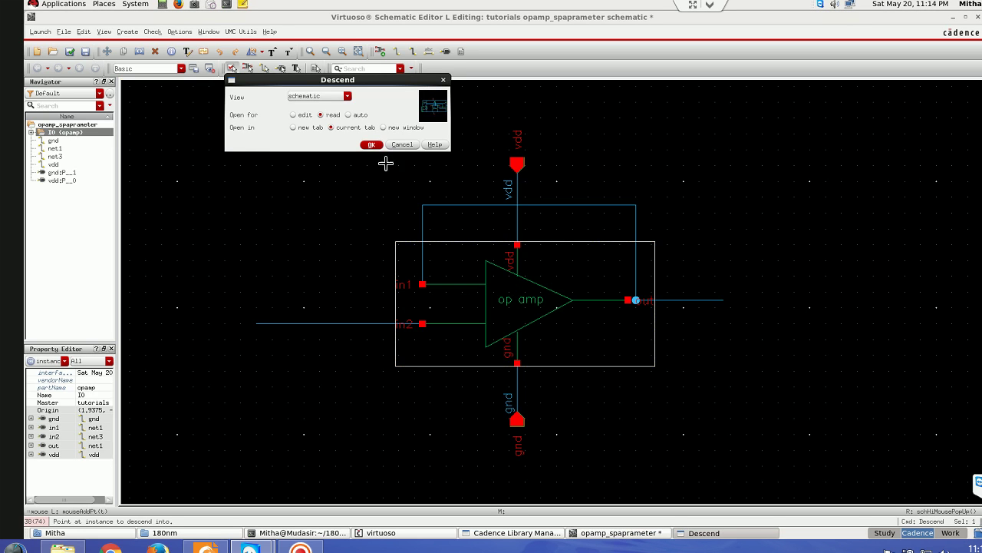
left_click(372, 145)
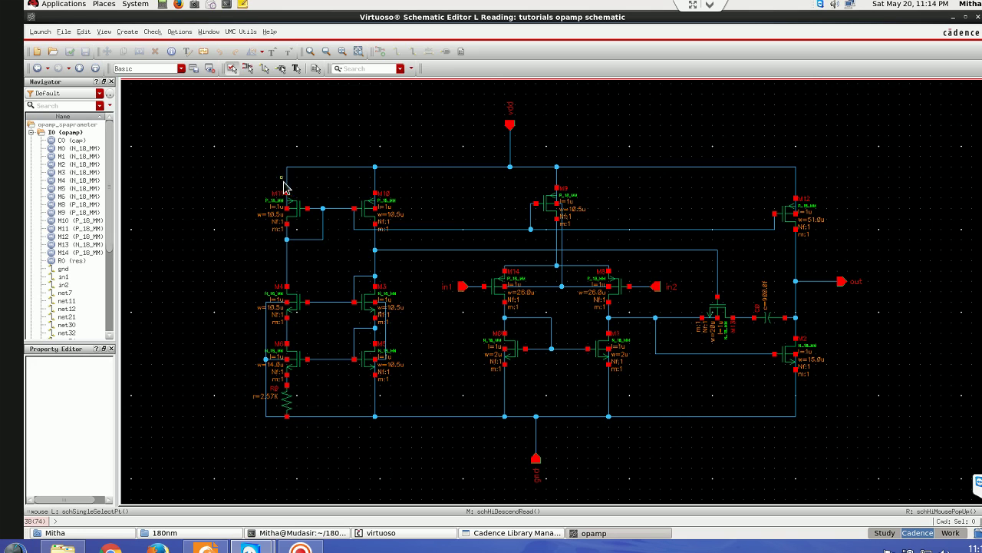
left_click(78, 68)
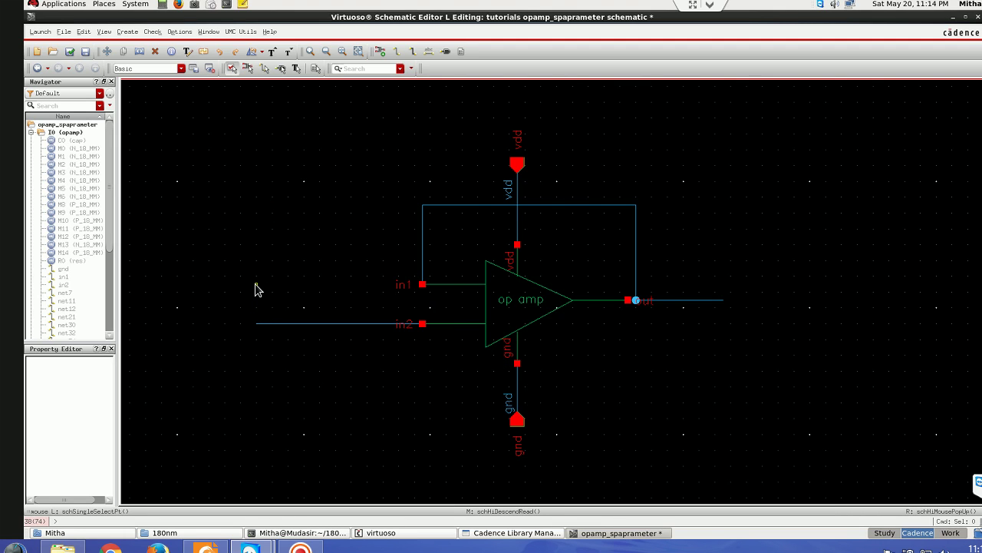
- Choose the analogLib port cell with a dc source type for placement
key("i")
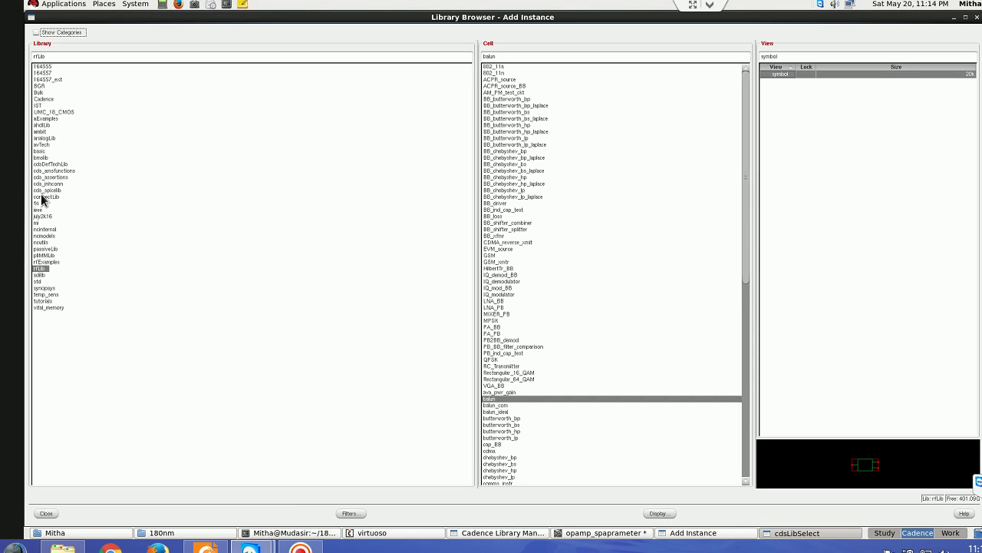
left_click(44, 137)
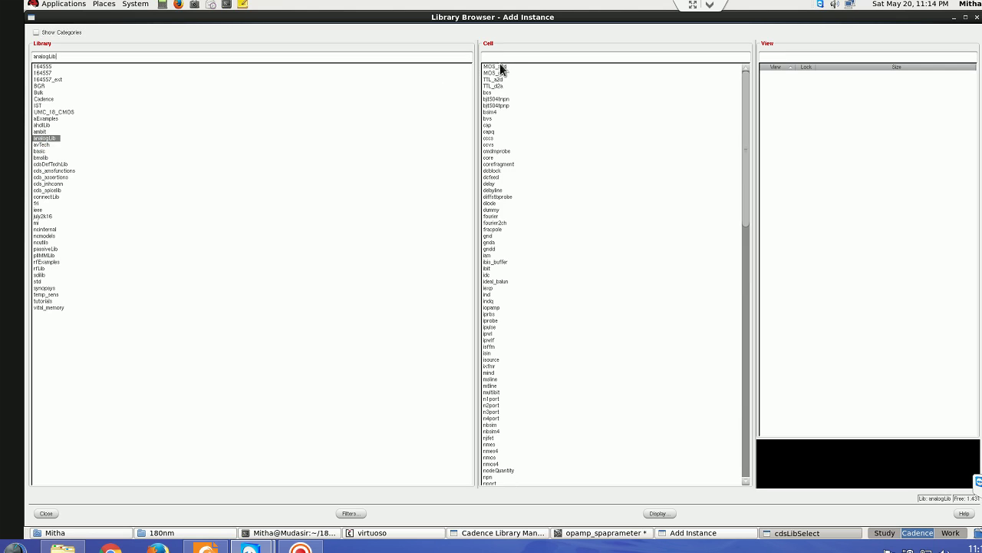
type("port")
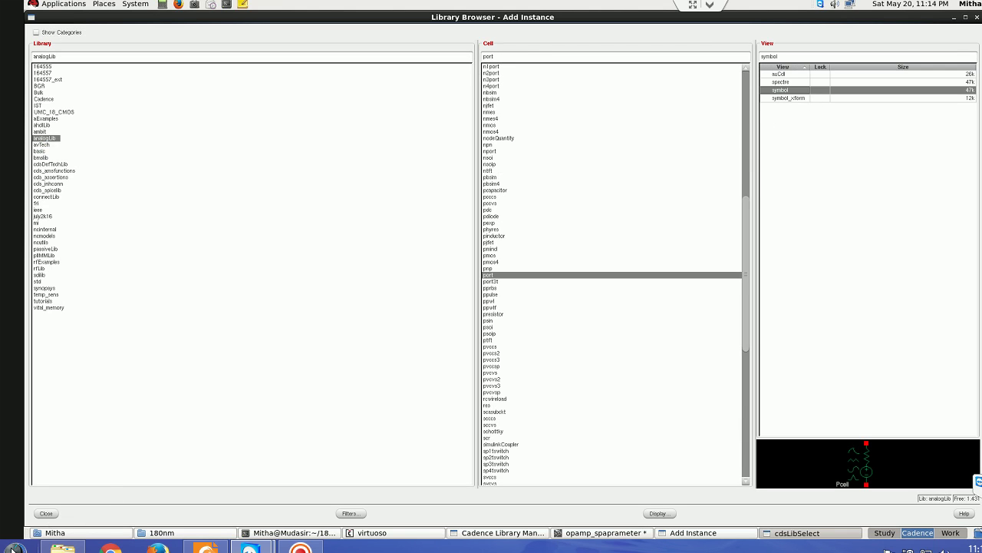
left_click(43, 514)
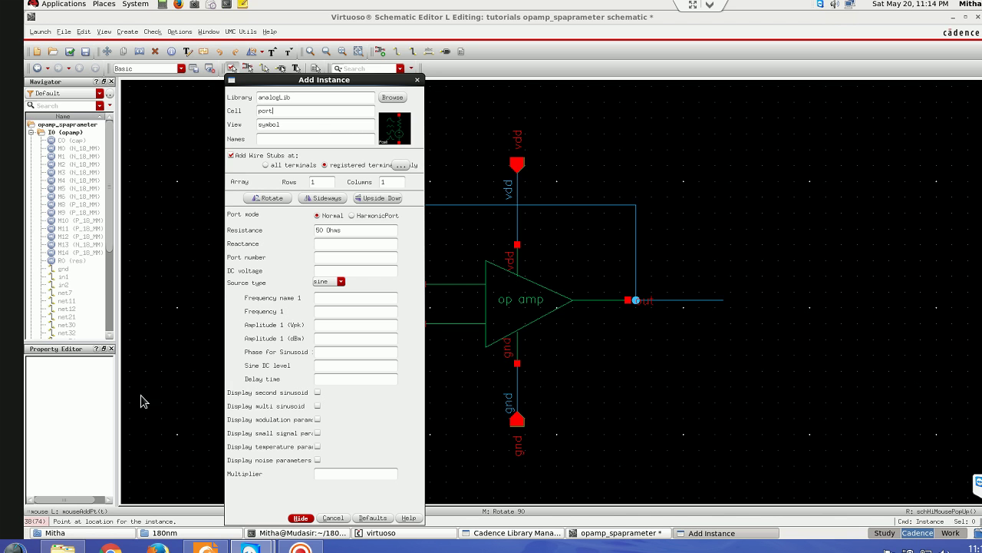
left_click(333, 281)
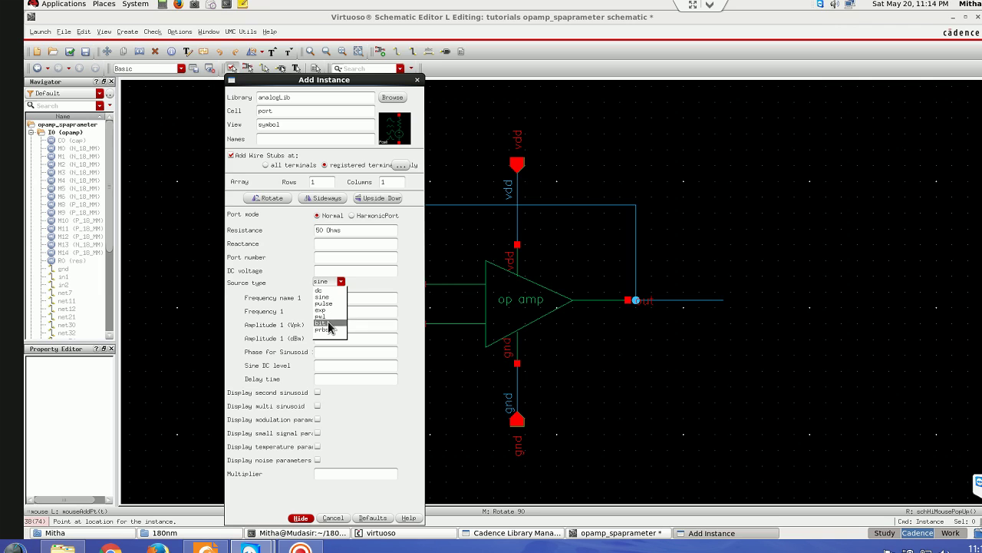
left_click(323, 296)
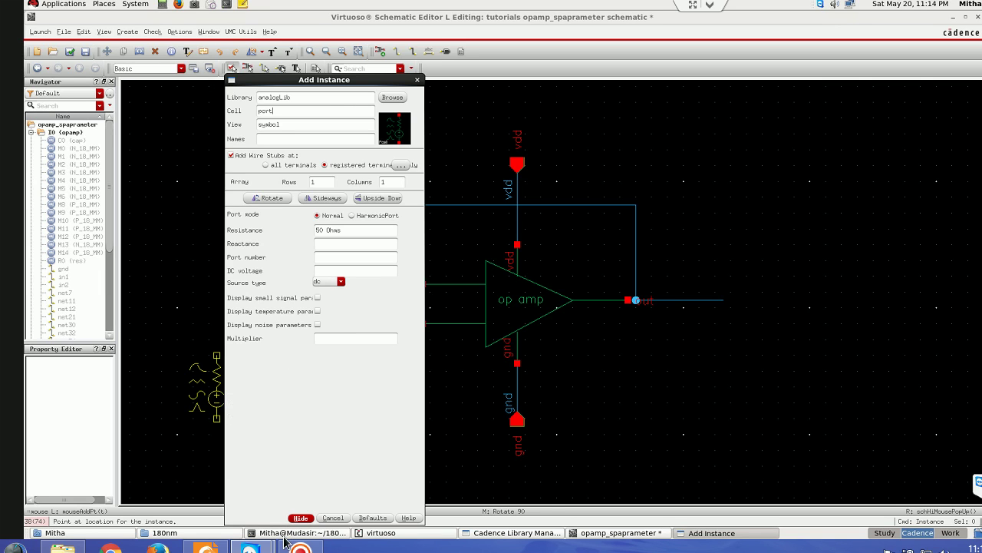
left_click(300, 517)
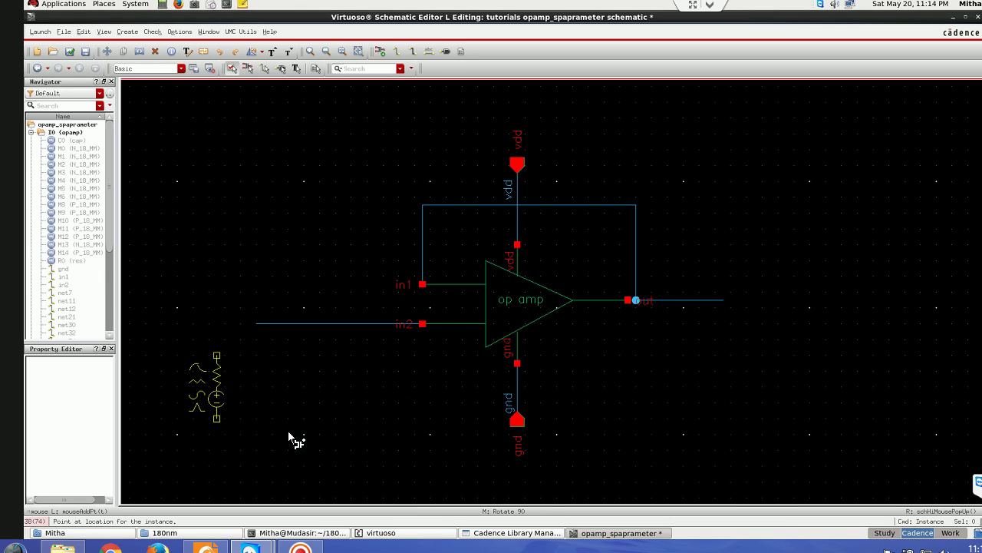
- Place PORT0 on the in2 wire and PORT1 on the output, stretching PORT1 further right
left_click(260, 347)
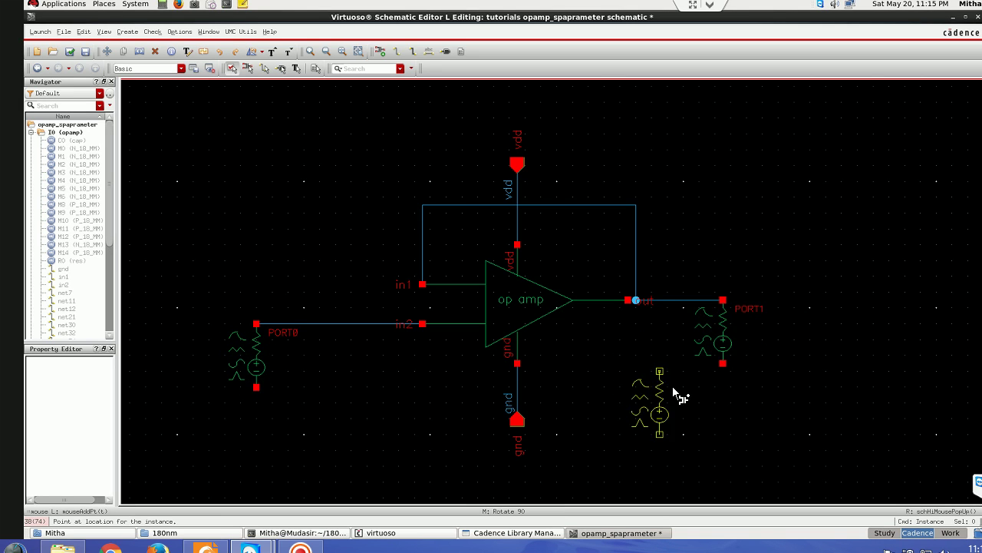
left_click(725, 342)
key("Escape")
left_click_drag(725, 341, 878, 340)
left_click(249, 394)
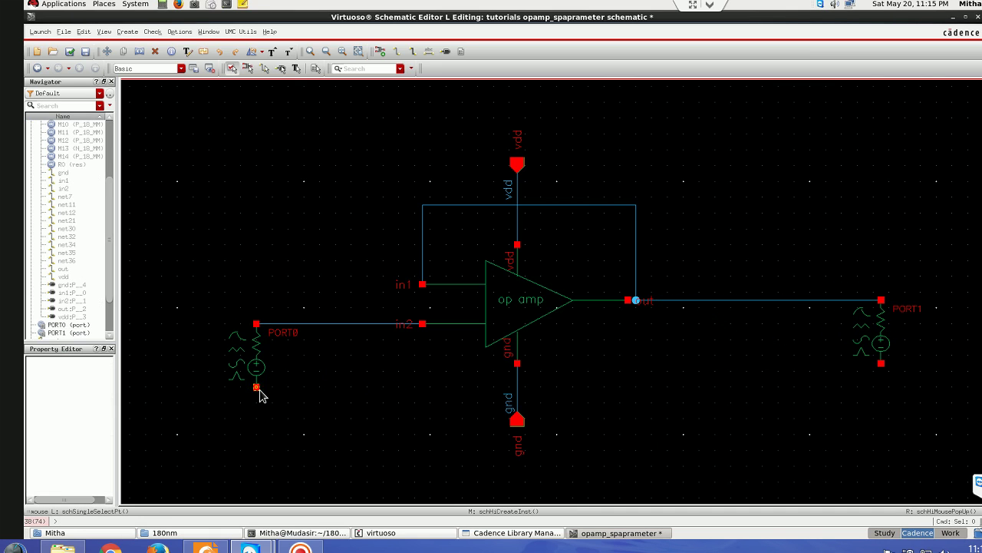
- Wire the bottom terminals of PORT0 and PORT1 to gnd
left_click(518, 394)
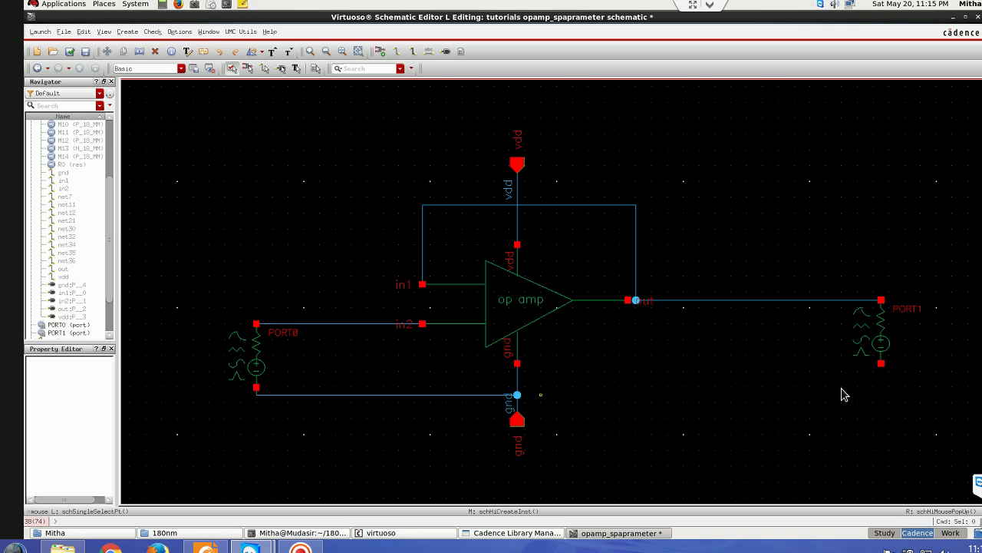
key("w")
left_click(881, 363)
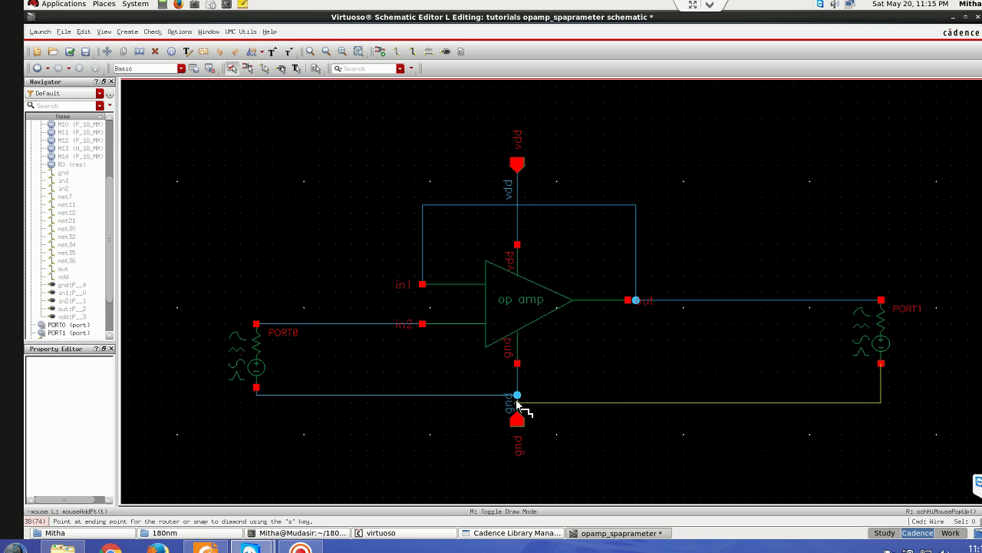
left_click(517, 396)
- Set PORT0's DC voltage property to 0.8 and deselect it
left_click(252, 354)
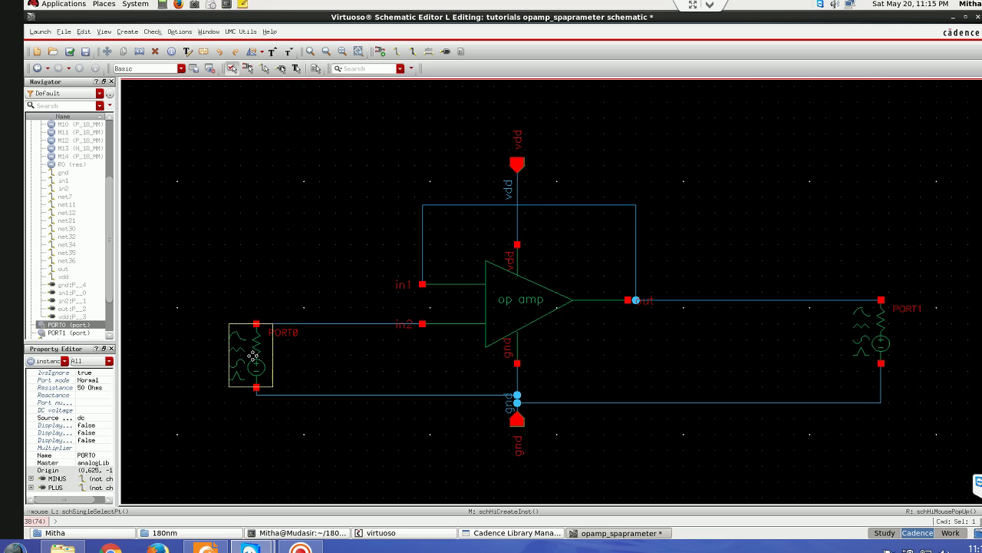
key("q")
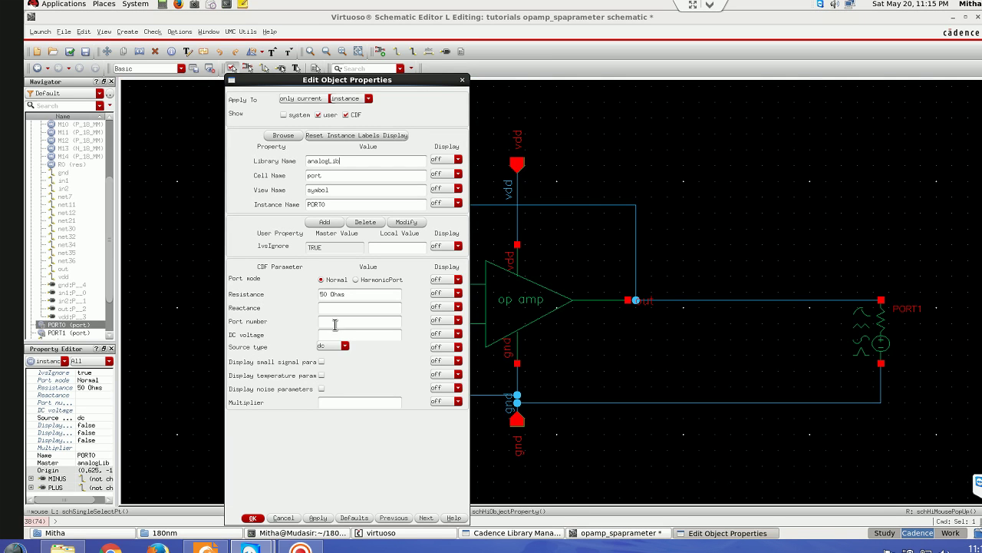
left_click(328, 333)
type("0.8")
left_click(252, 517)
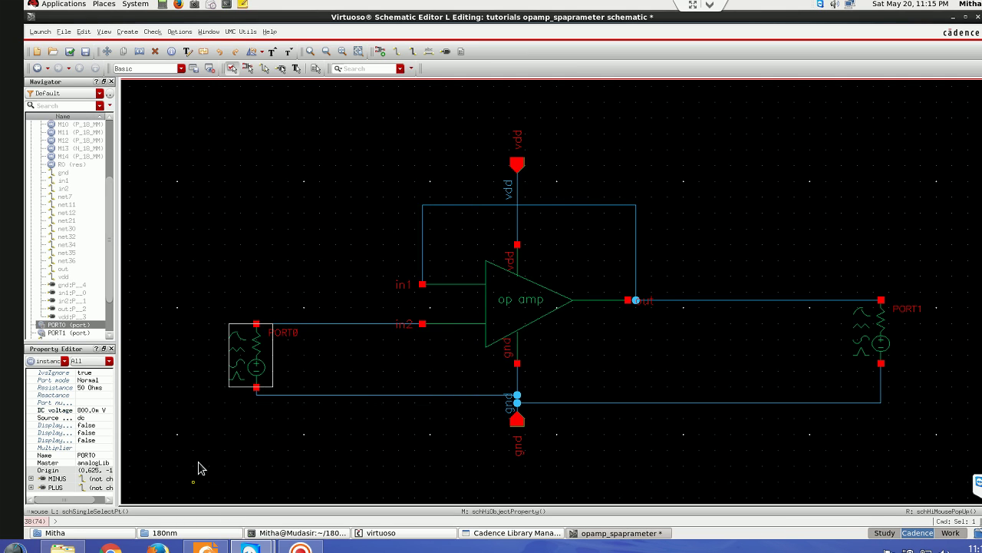
left_click(224, 389)
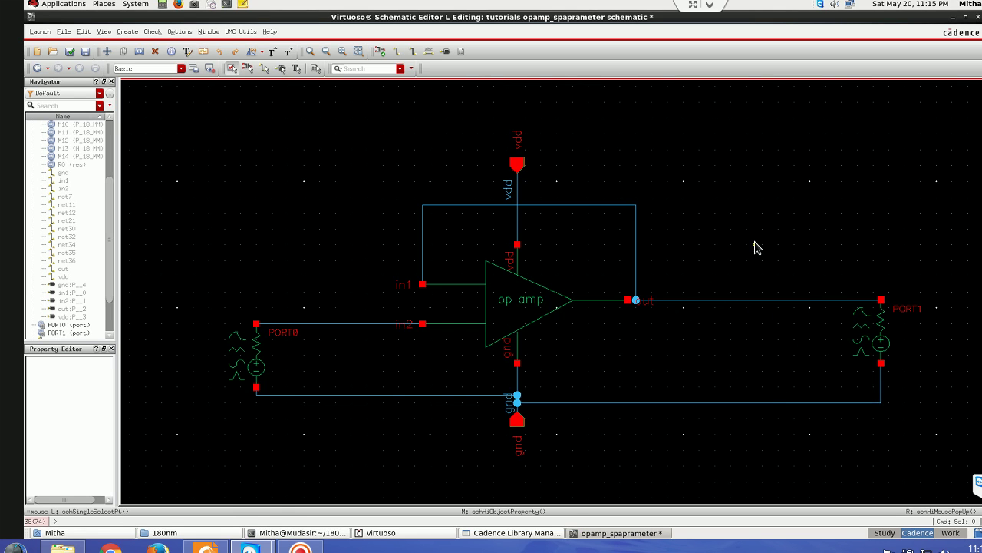
- Add a 1K resistor R0 on the output wire and stretch it down to ground
key("i")
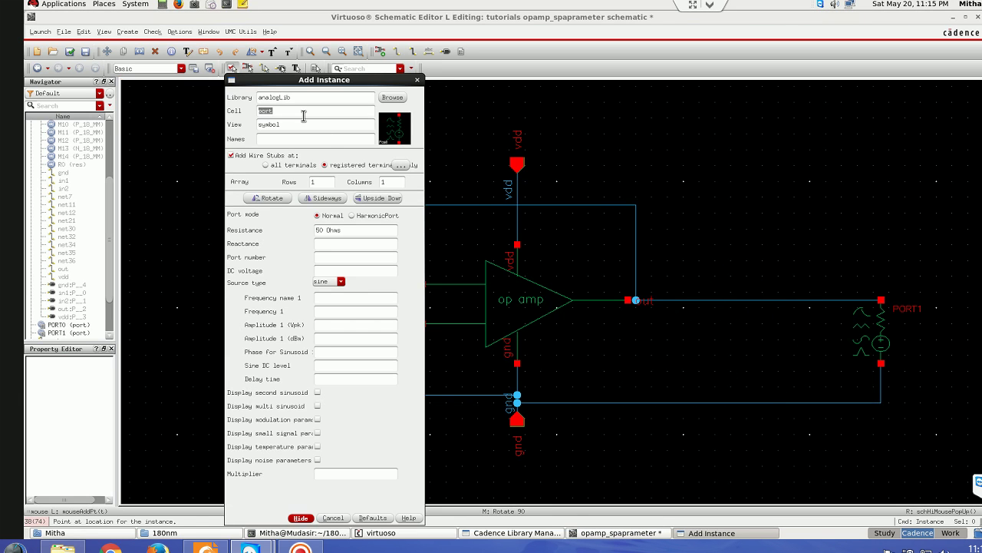
type("res")
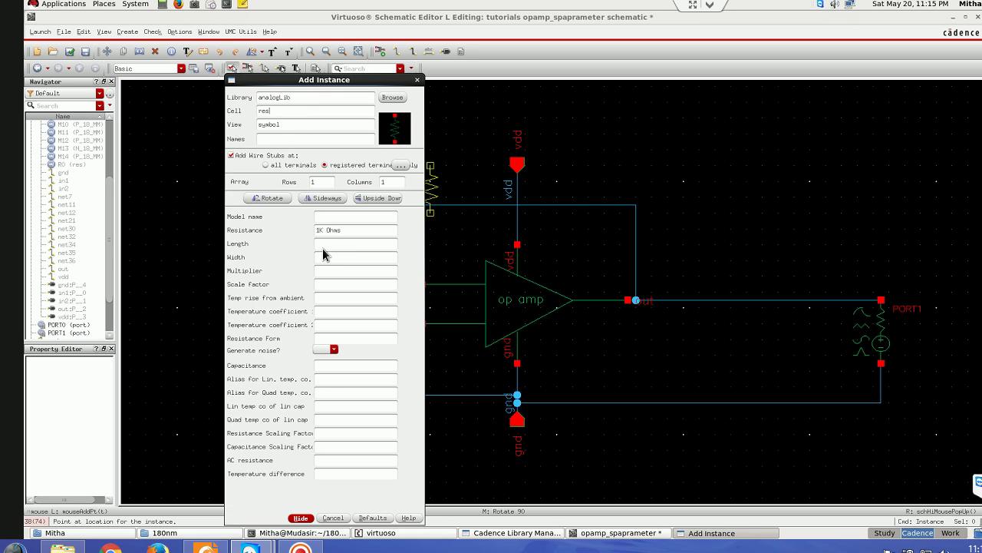
left_click(300, 519)
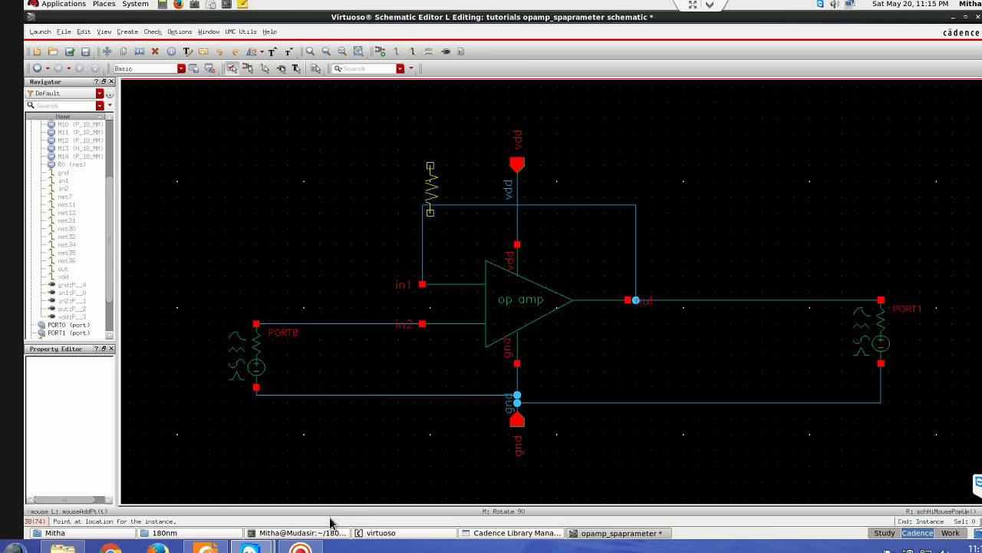
left_click(777, 303)
key("Escape")
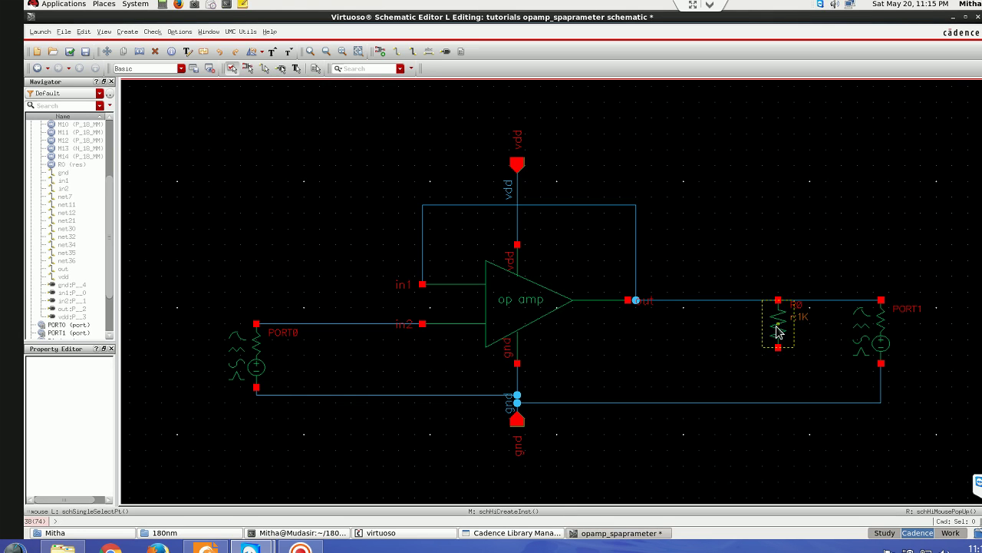
left_click(777, 330)
key("s")
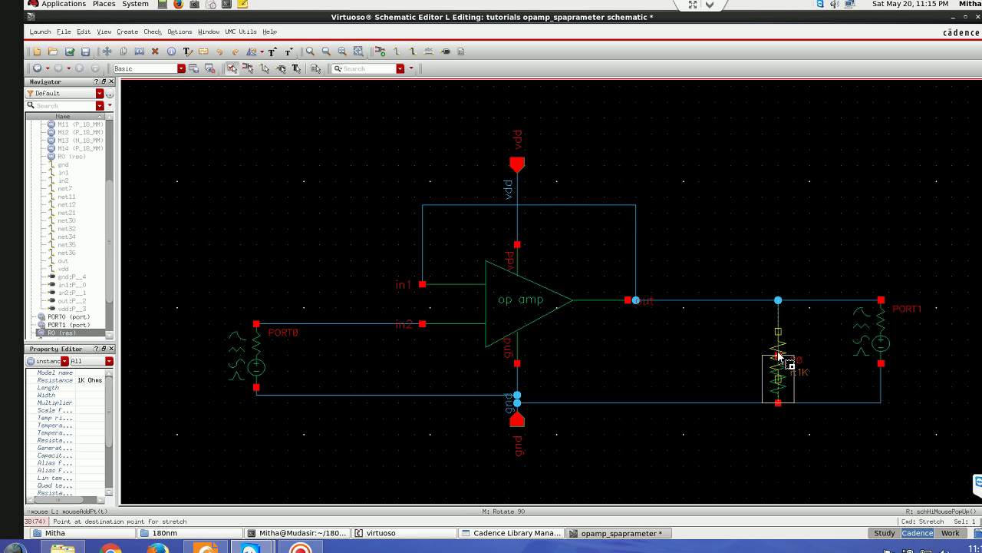
left_click(779, 353)
left_click(677, 341)
- Add a 1p capacitor C0 on the output wire and stretch it down to ground
key("i")
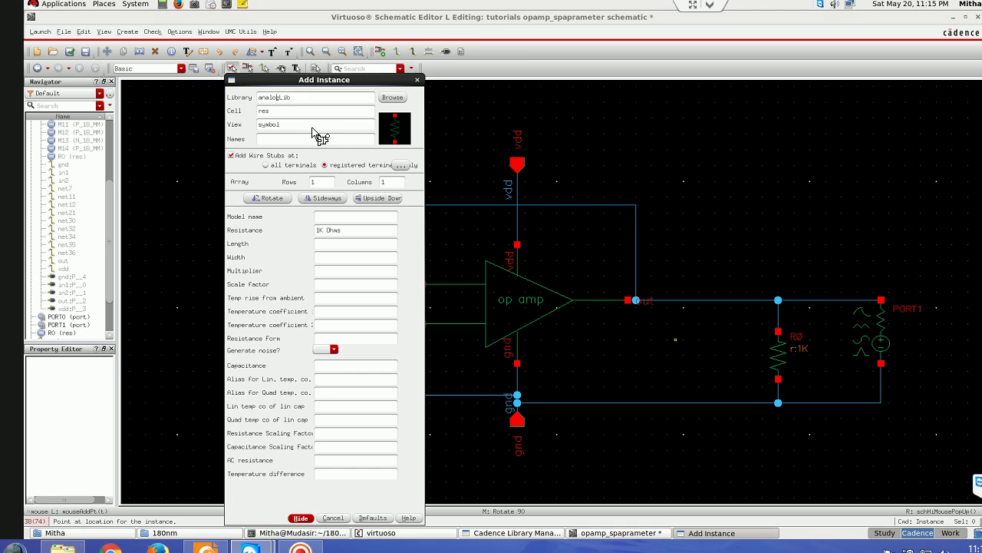
double_click(300, 112)
type("cap")
left_click(301, 518)
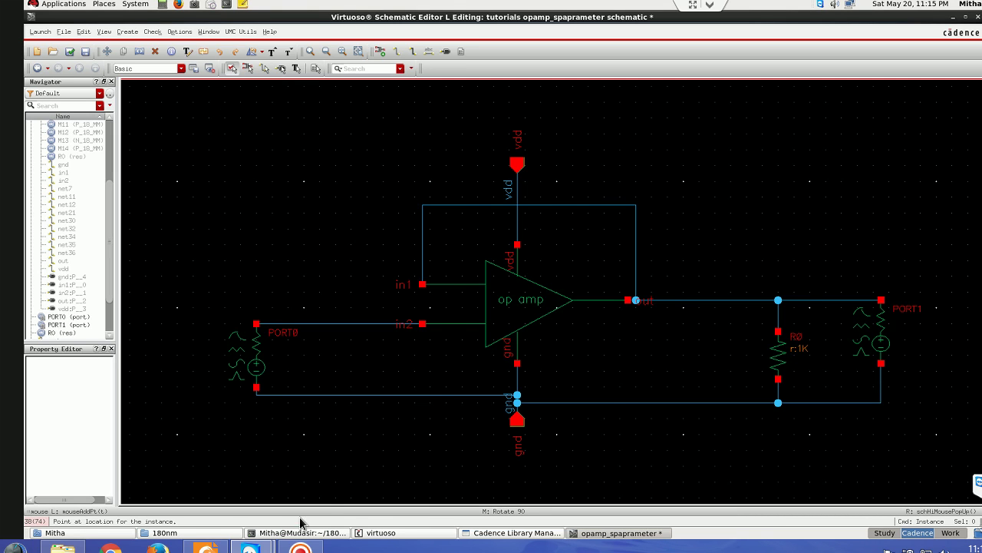
left_click(723, 301)
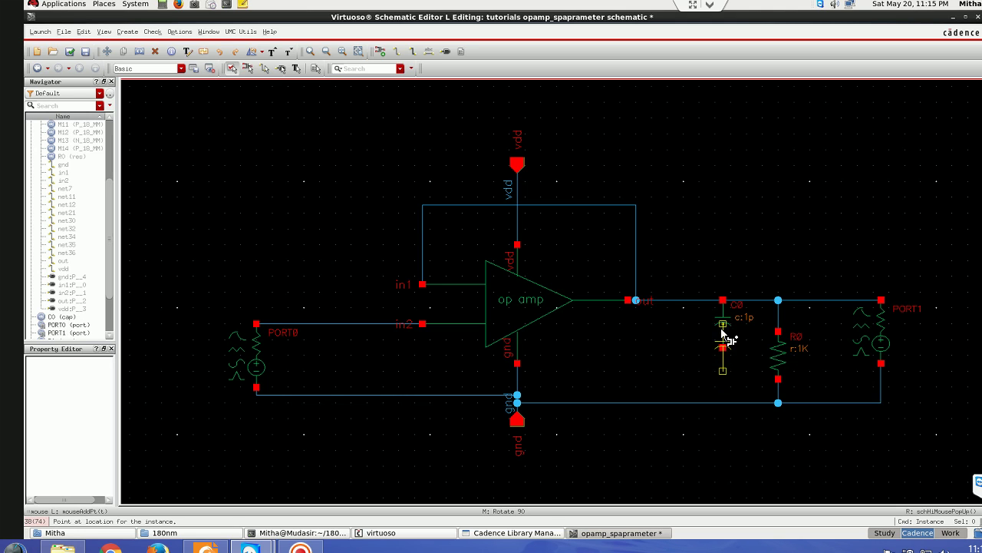
key("Escape")
left_click_drag(722, 338, 723, 379)
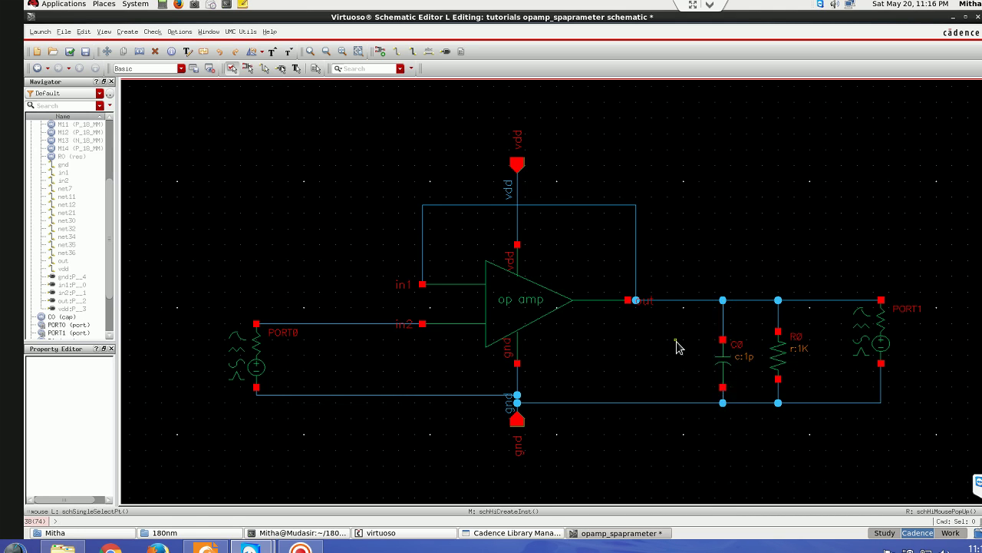
- Fit, check and save the schematic, then launch ADE L
key("f")
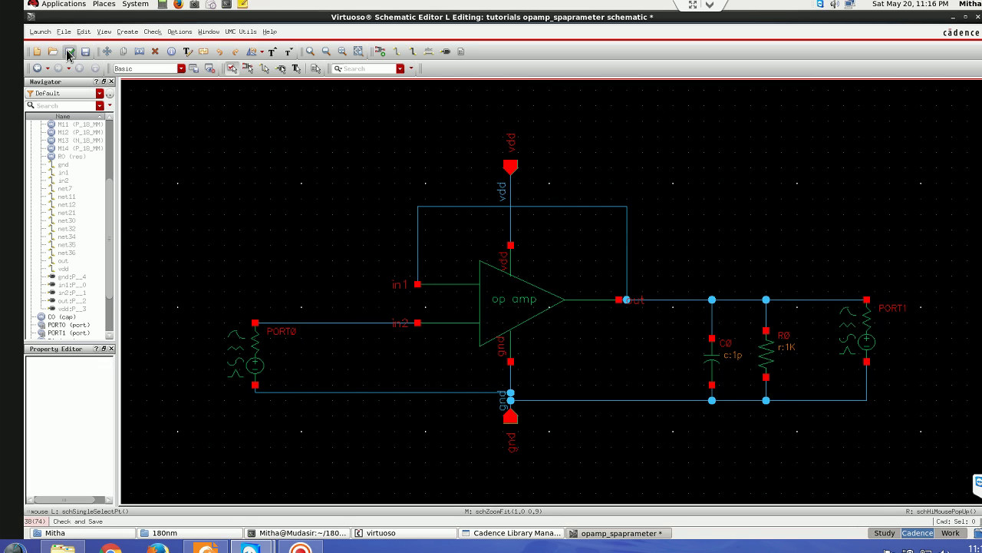
left_click(66, 51)
left_click(42, 33)
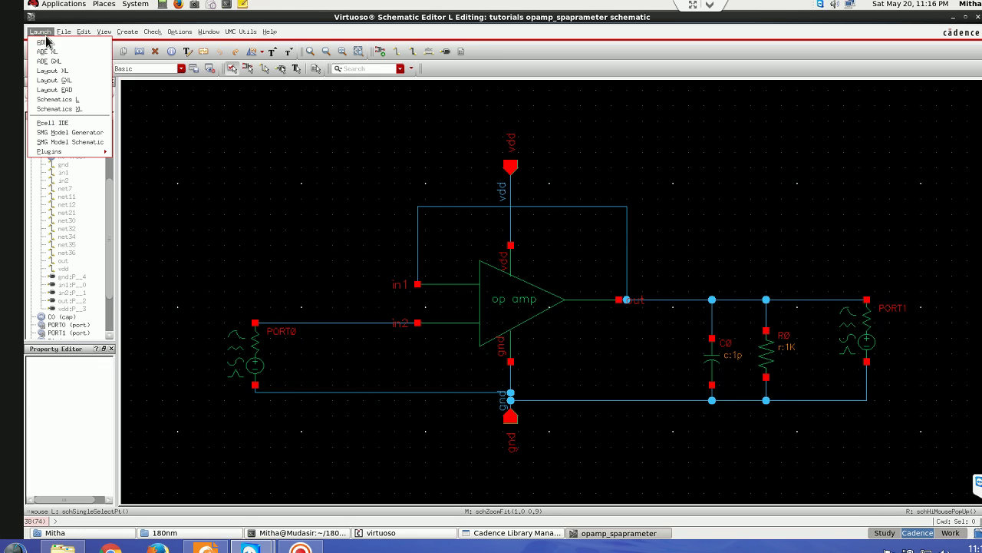
left_click(48, 45)
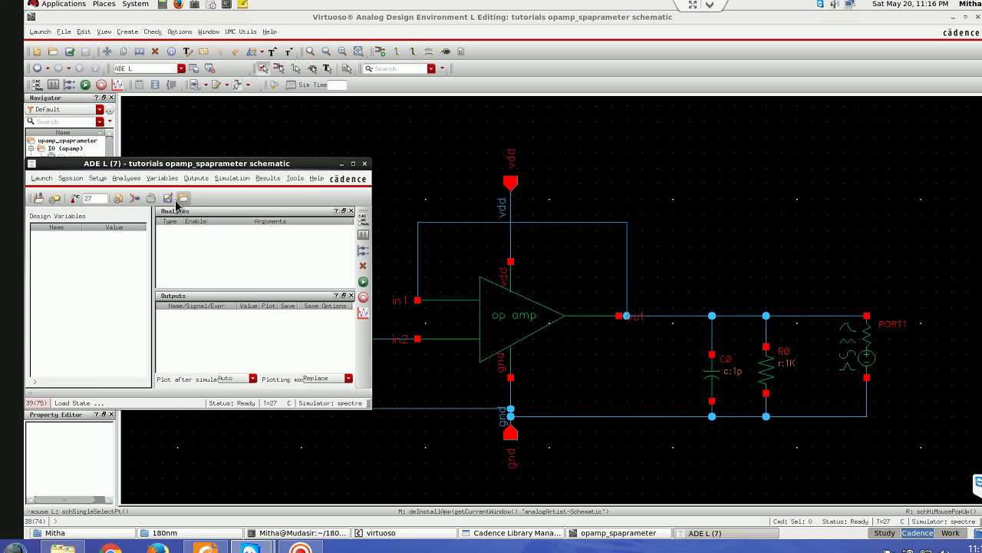
- Make the gnd stimulus a dc source at 0 V and apply it
left_click(134, 200)
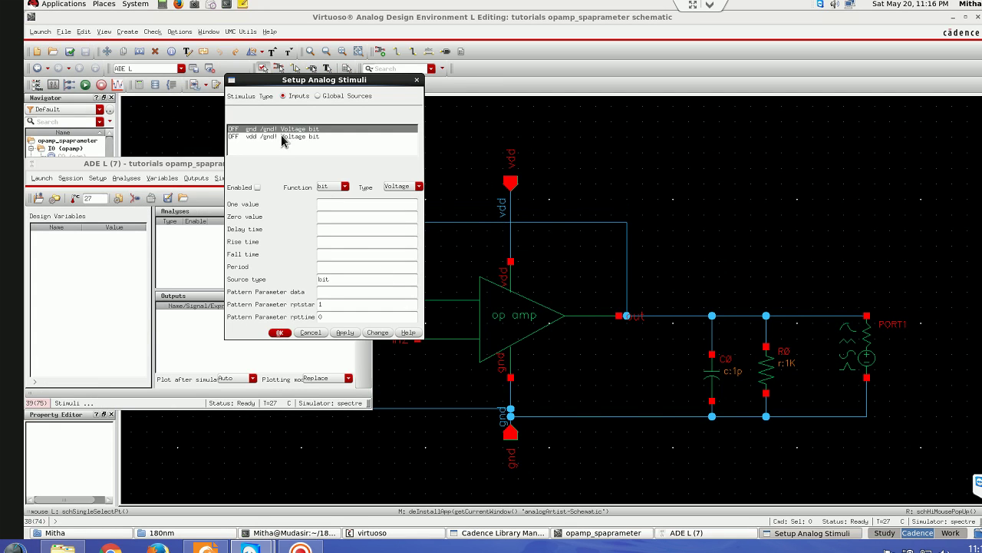
left_click(258, 188)
left_click(326, 186)
left_click(330, 201)
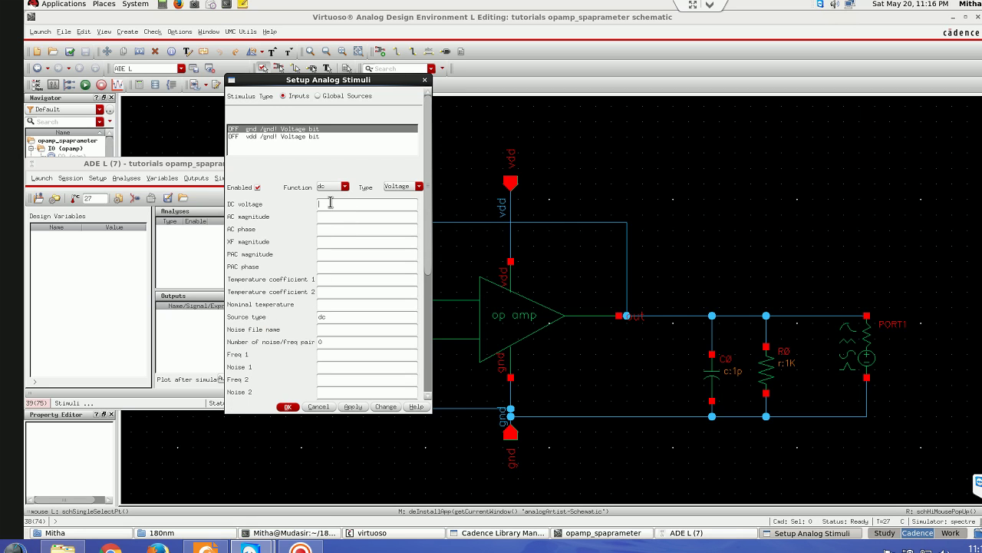
left_click(330, 203)
type("0")
left_click(352, 406)
- Make the vdd stimulus a dc source at 1.8 V and confirm the stimuli
left_click(258, 137)
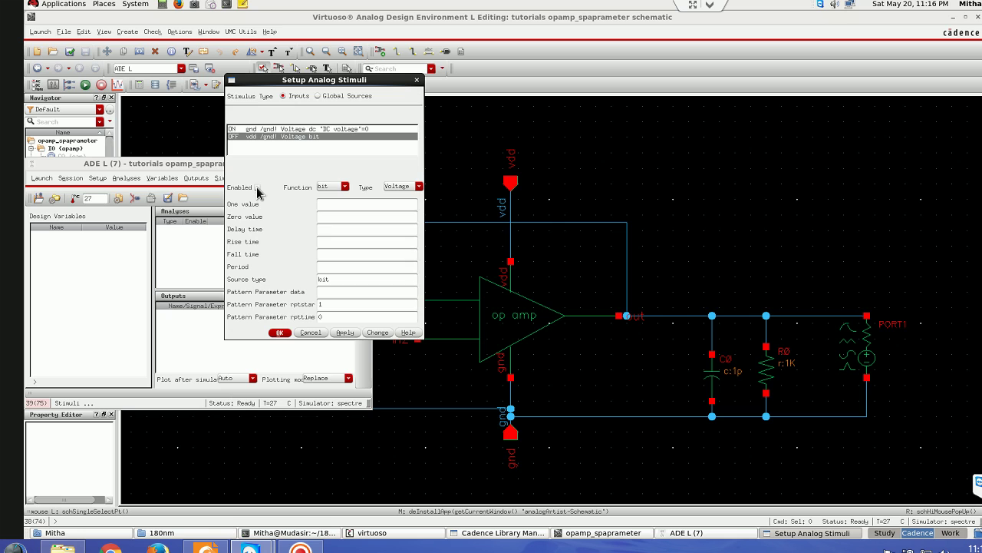
left_click(325, 186)
left_click(331, 201)
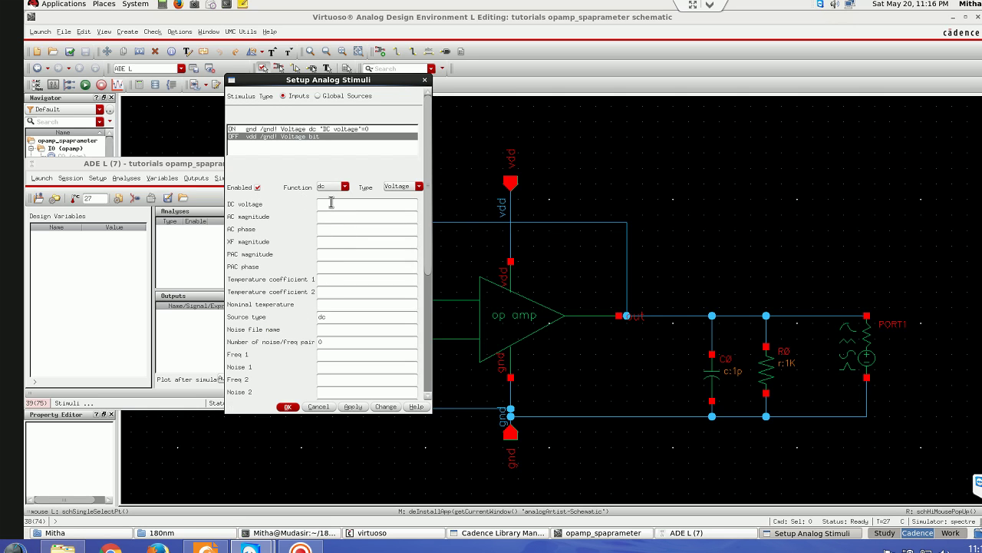
type("1.8")
left_click(288, 406)
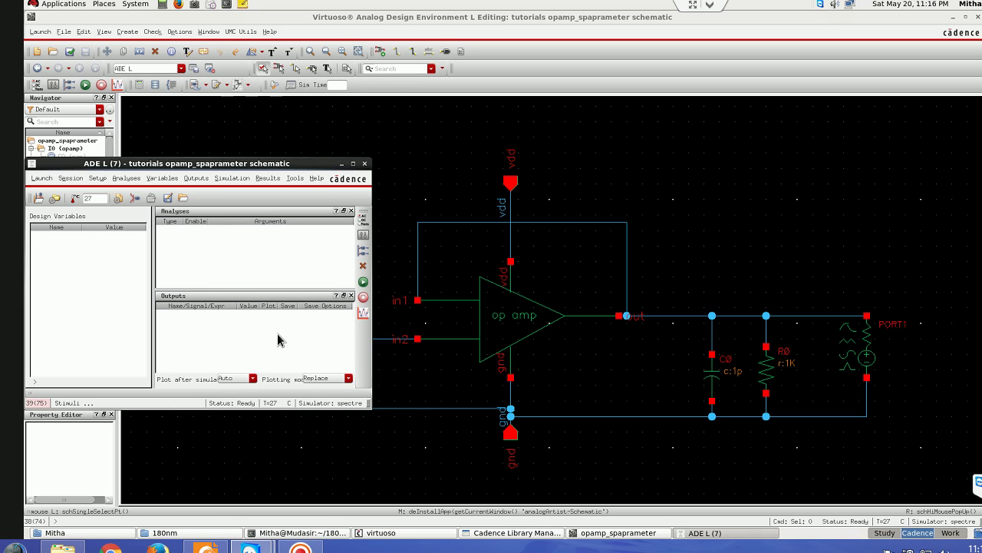
- Choose an sp analysis on PORT0 and PORT1, sweeping 10 to 10G with noise enabled
left_click(363, 228)
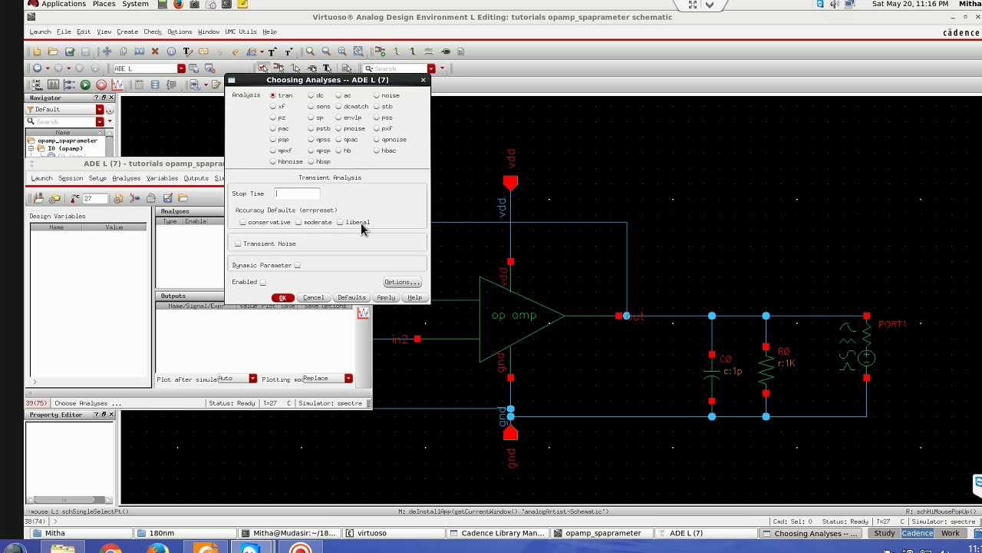
left_click(319, 118)
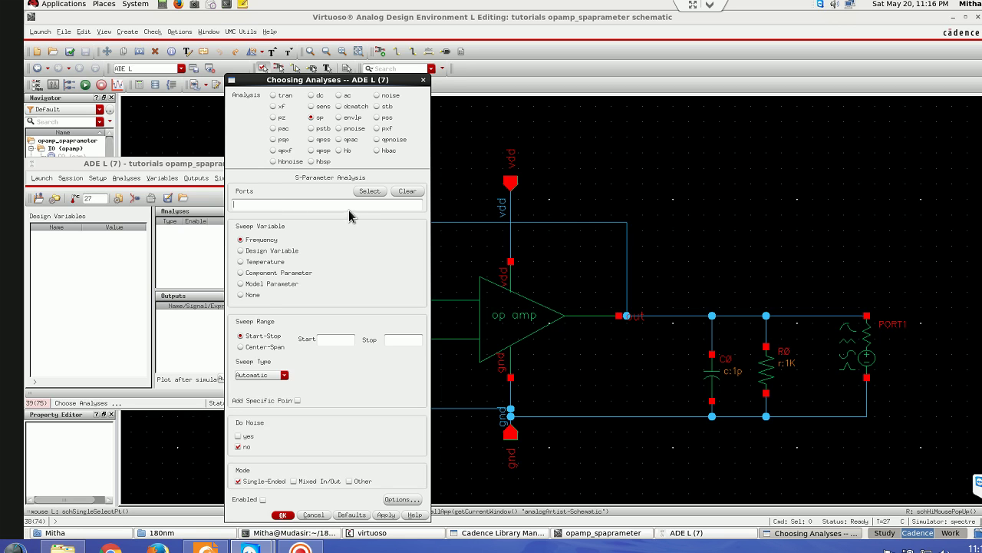
left_click(369, 191)
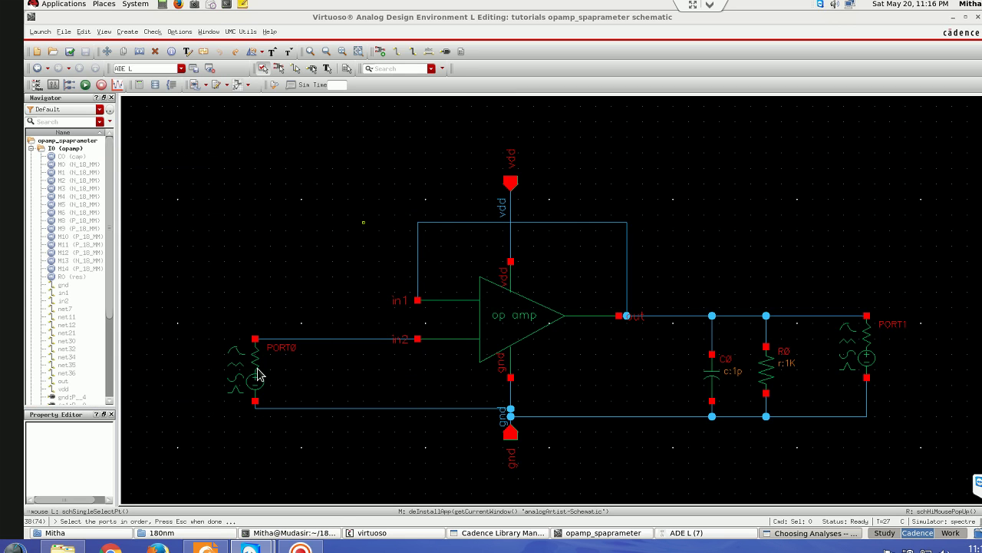
left_click(256, 381)
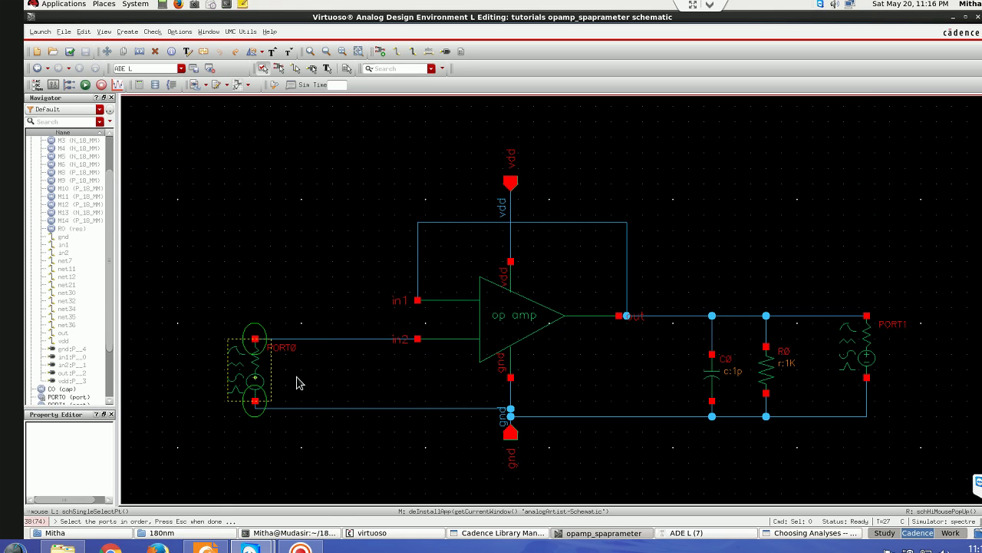
left_click(867, 354)
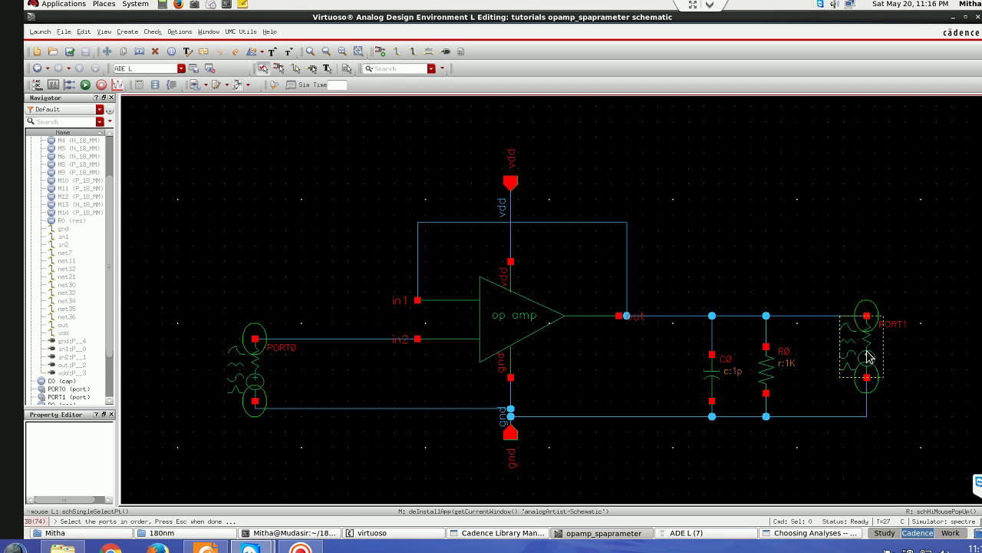
left_click(778, 532)
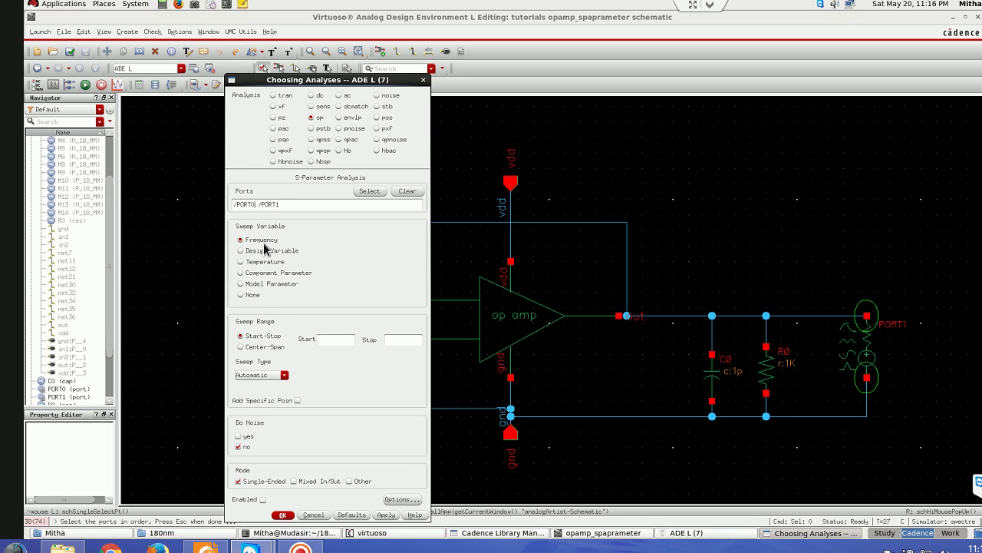
left_click(325, 340)
type("G")
left_click(238, 435)
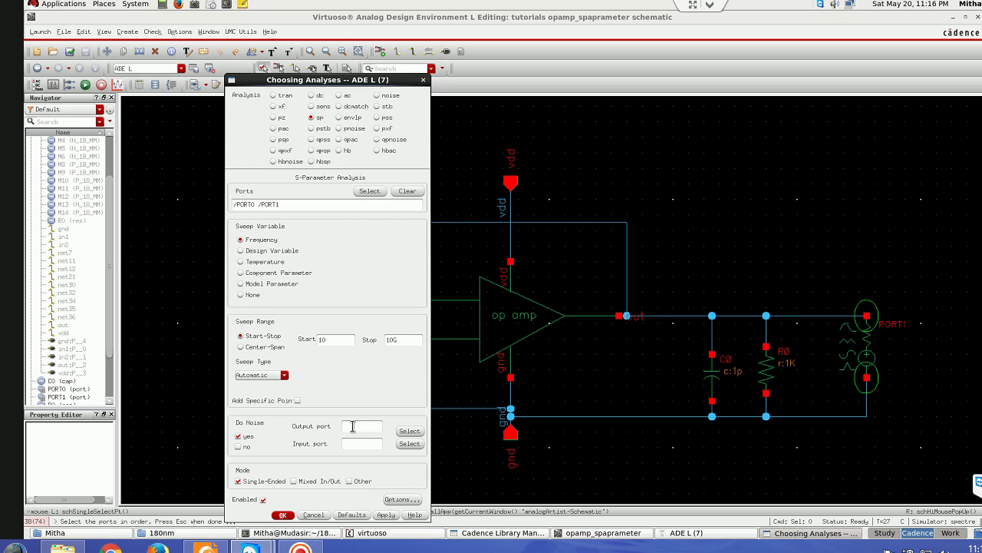
- Set PORT1 as the noise output port and PORT0 as the input port, then confirm
left_click(409, 430)
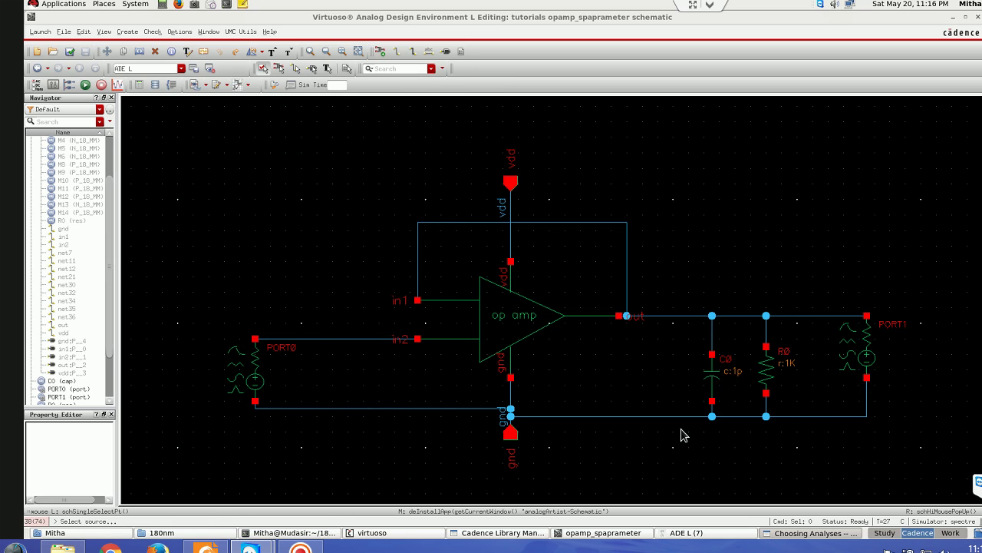
left_click(869, 357)
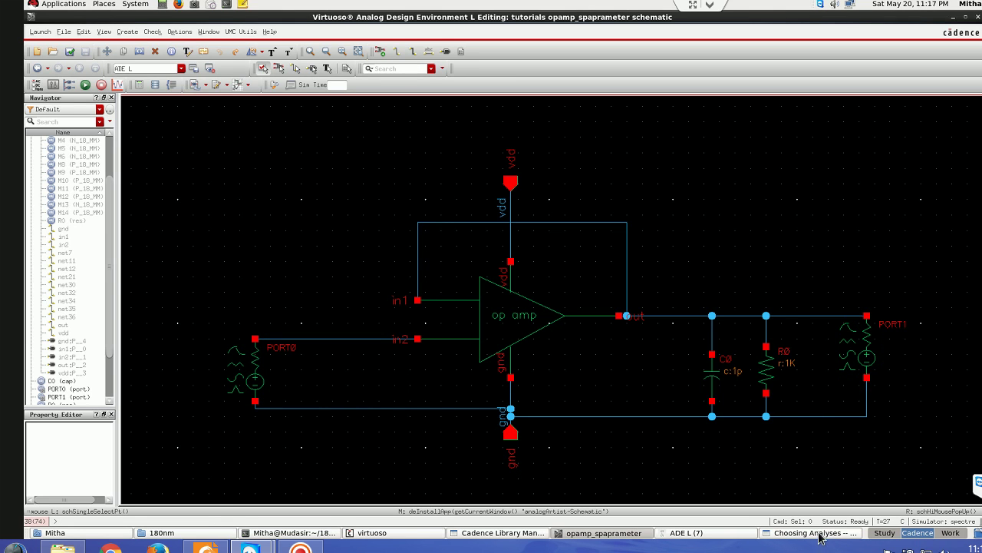
left_click(814, 532)
left_click(409, 443)
left_click(253, 374)
left_click(802, 533)
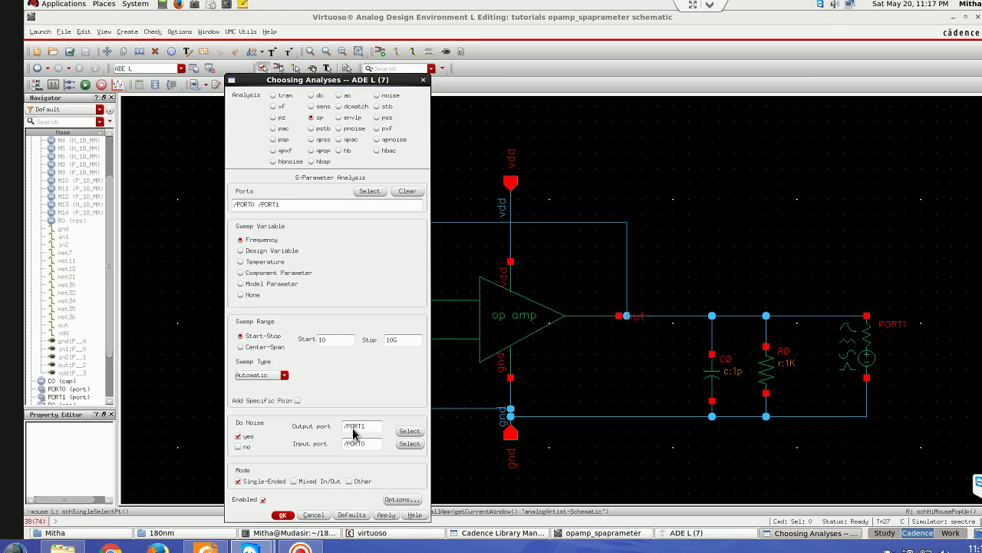
left_click(284, 518)
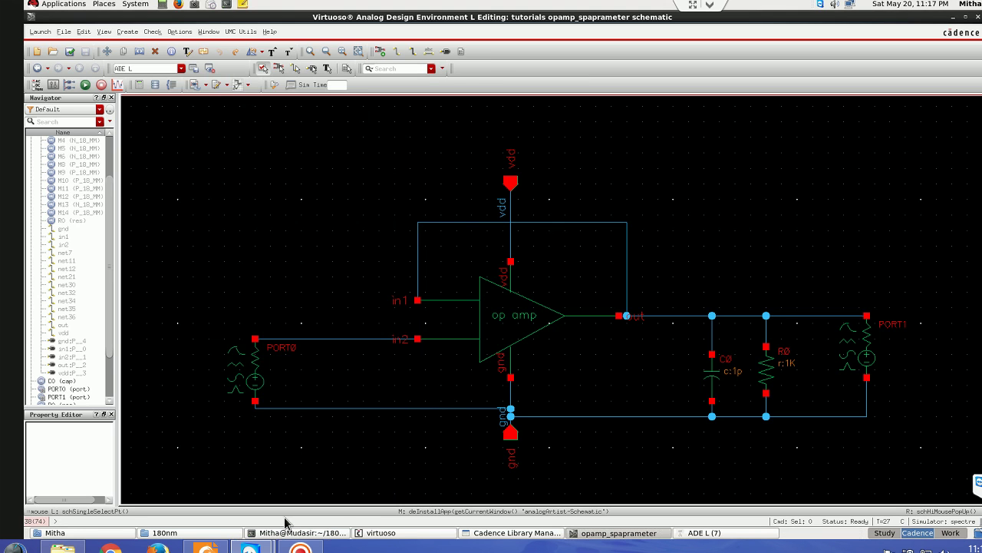
- Run the sp simulation and move the Spectre log aside to reach the Results options
left_click(751, 532)
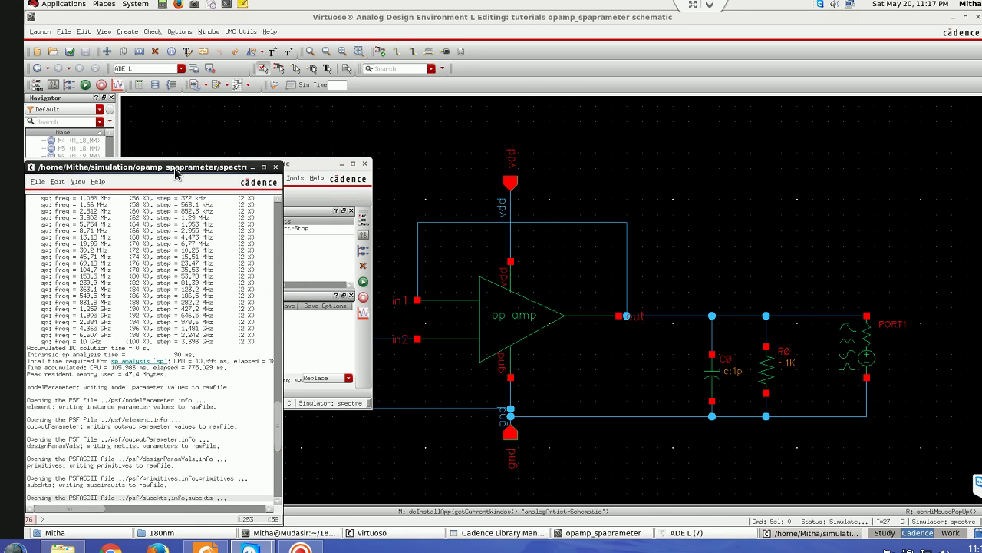
left_click_drag(175, 173, 830, 62)
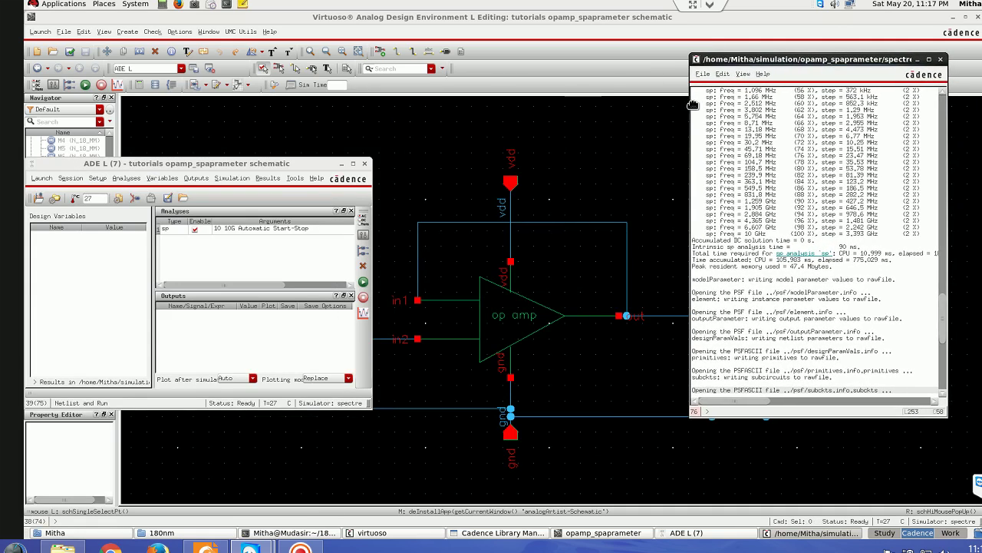
left_click(267, 178)
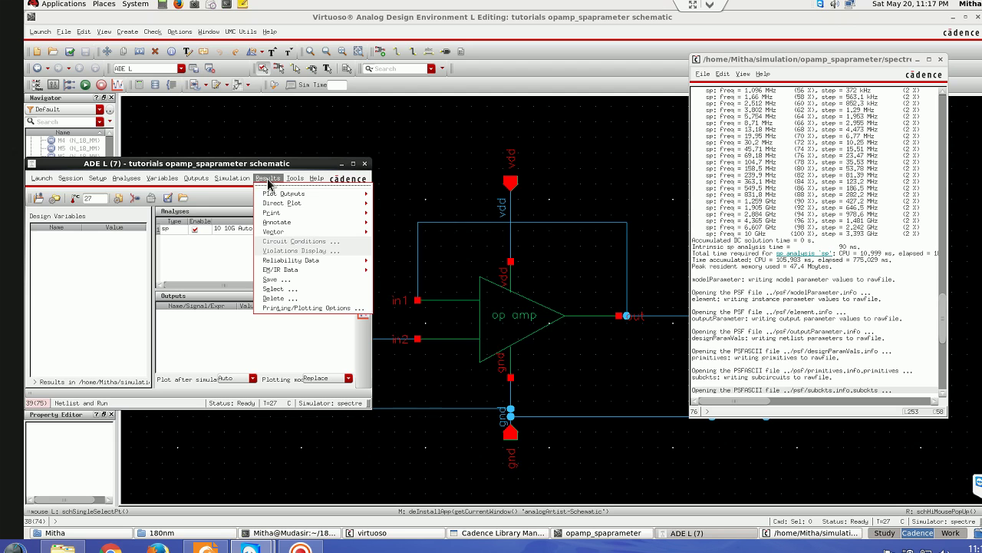
- Direct-plot S11, S12, S21 and S22 in dB20 from sp results, split into strips, then close the viewer
mouse_move(274, 205)
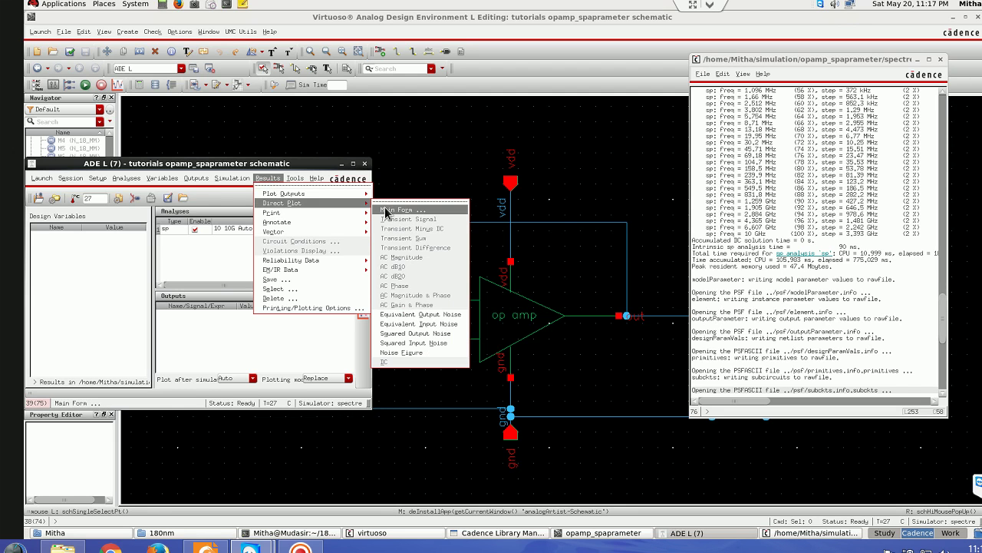
left_click(385, 210)
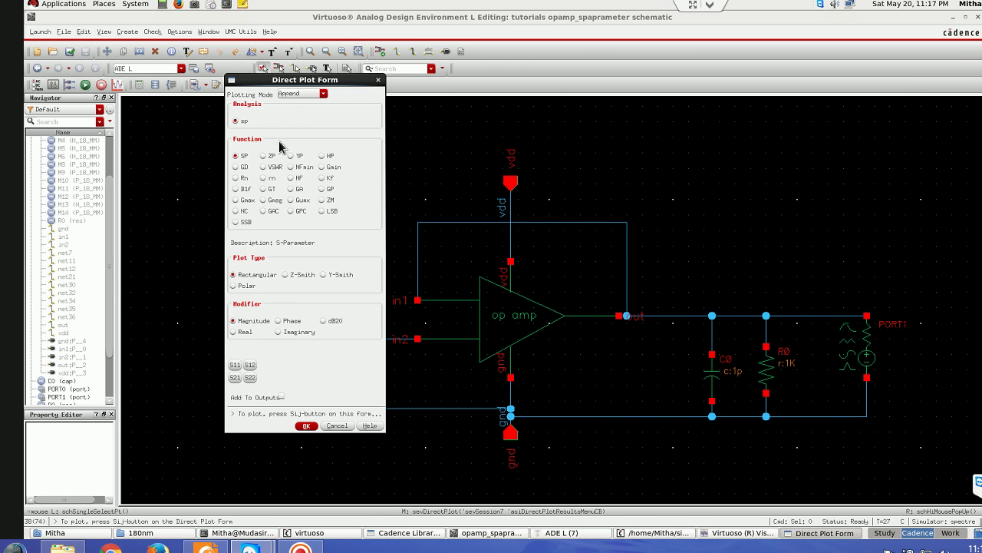
left_click(235, 122)
left_click(250, 364)
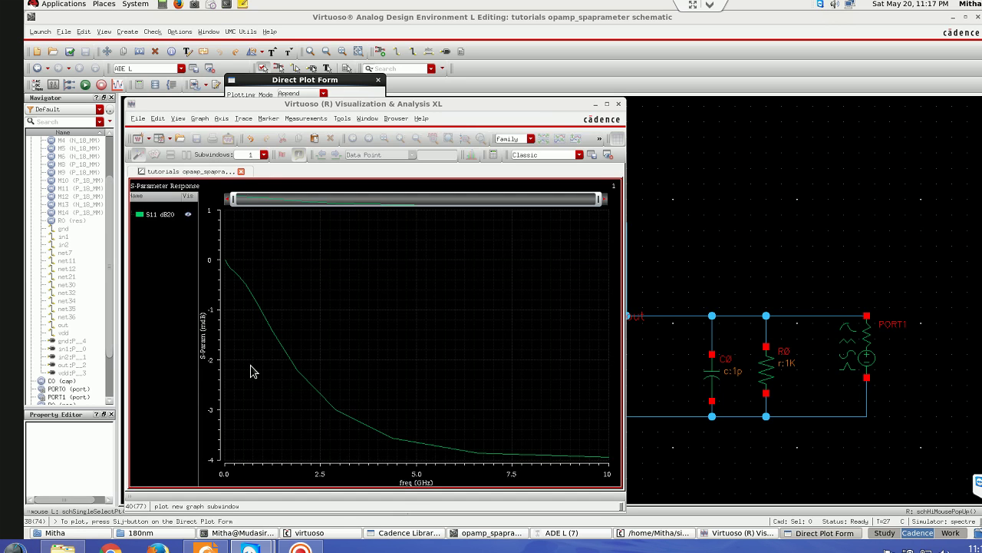
left_click(595, 104)
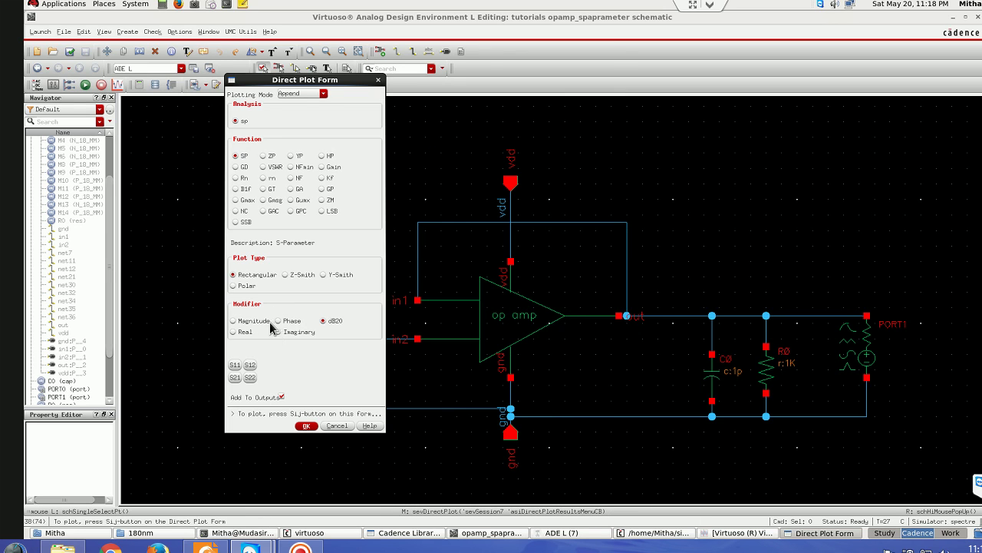
left_click(236, 377)
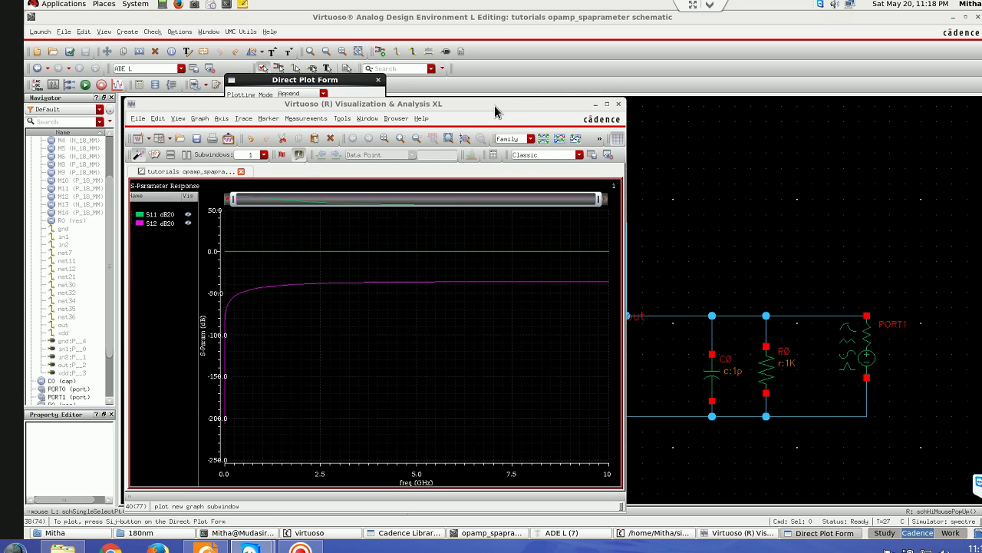
left_click_drag(464, 104, 739, 57)
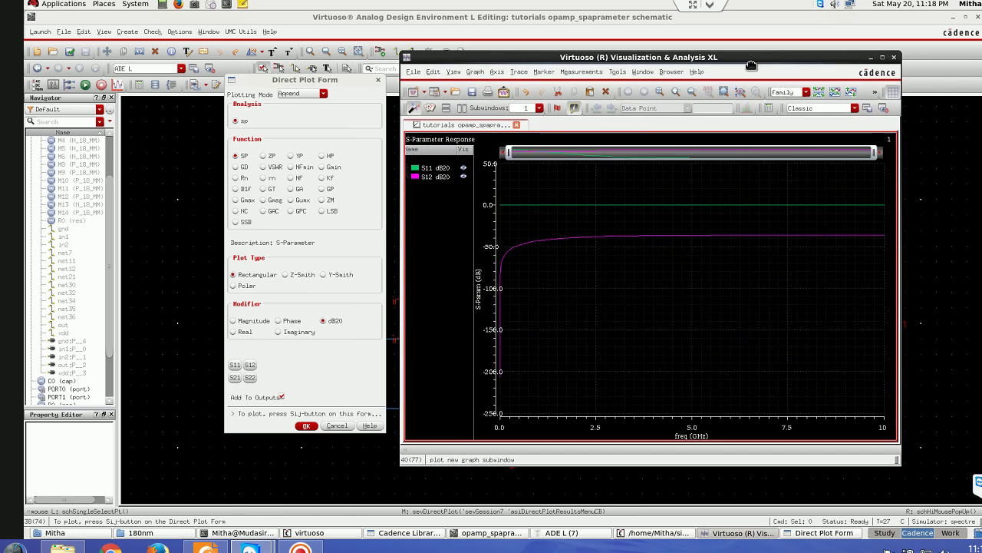
left_click(234, 378)
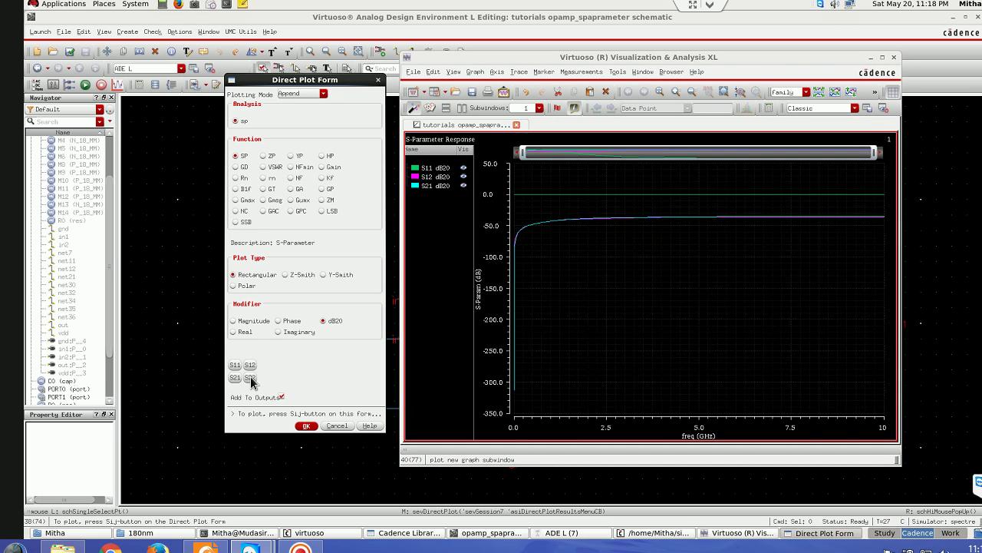
left_click(250, 378)
left_click(818, 91)
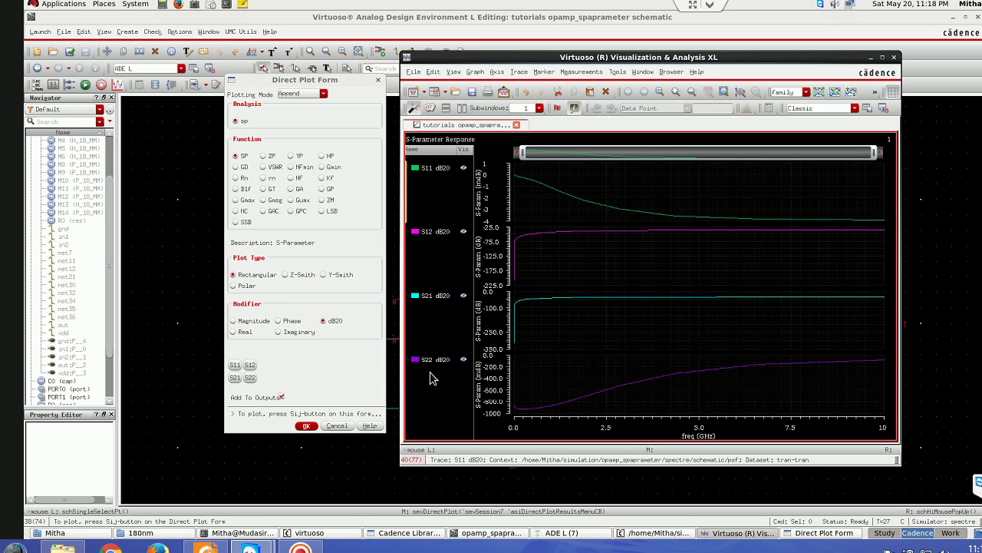
left_click(895, 59)
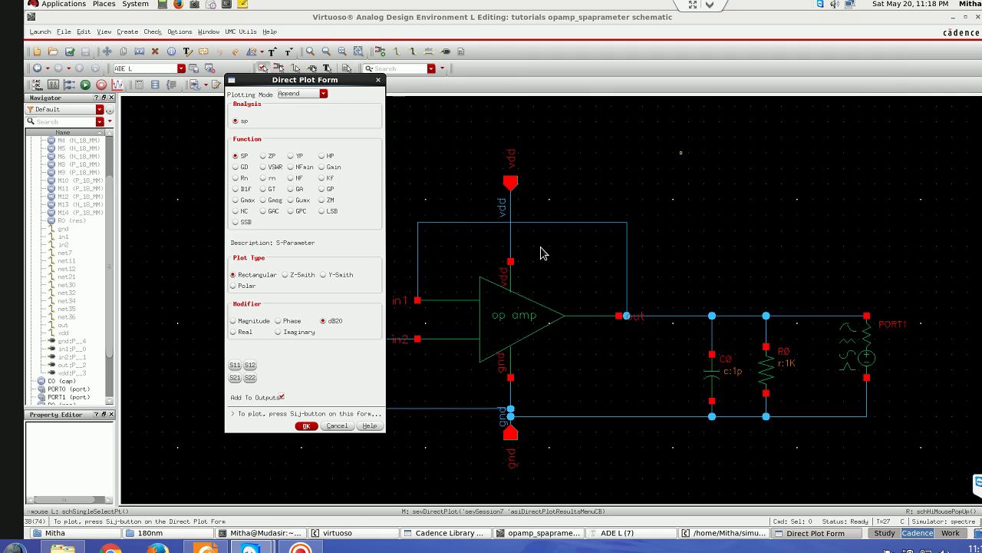
- Close the Direct Plot Form, split the replotted S-parameter outputs into strips, and return to the schematic
left_click(338, 426)
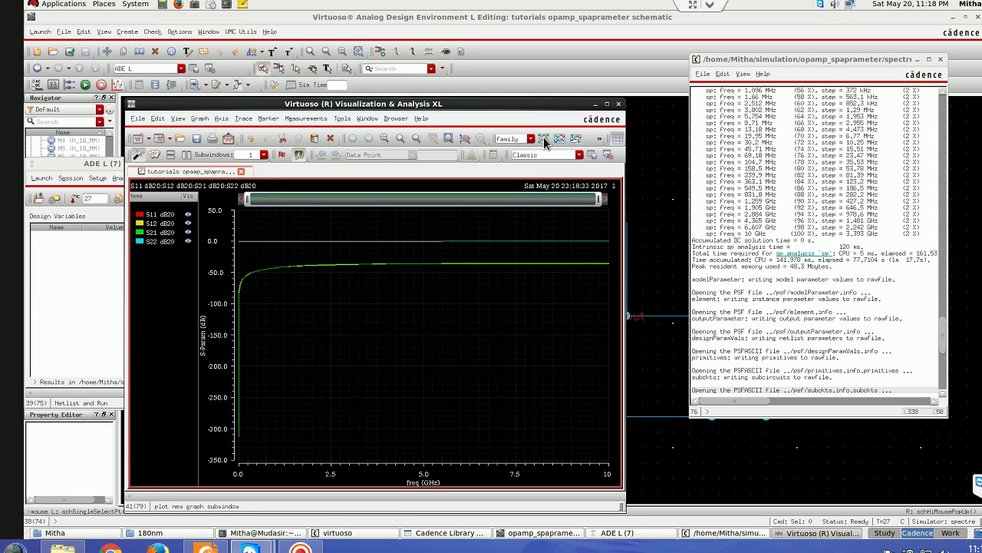
left_click(545, 141)
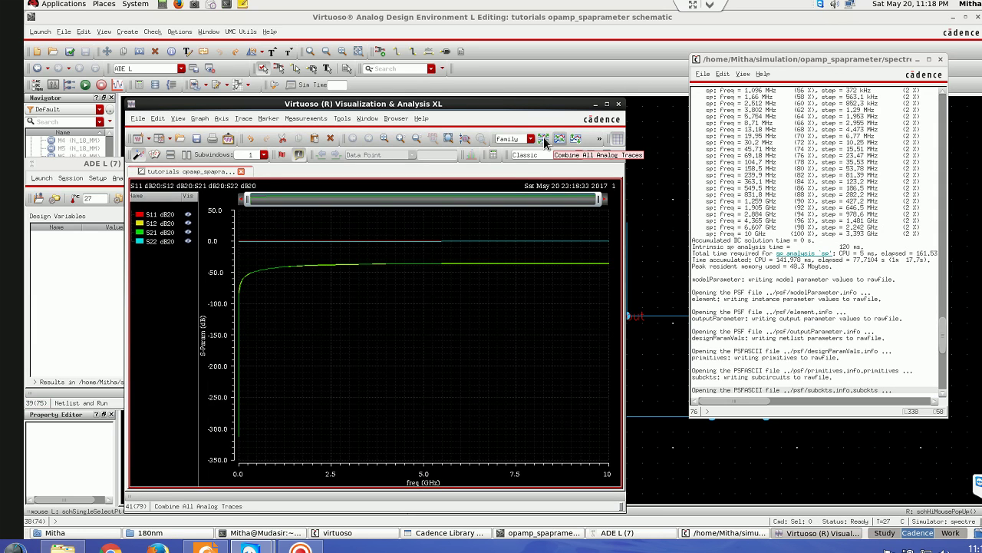
left_click(618, 104)
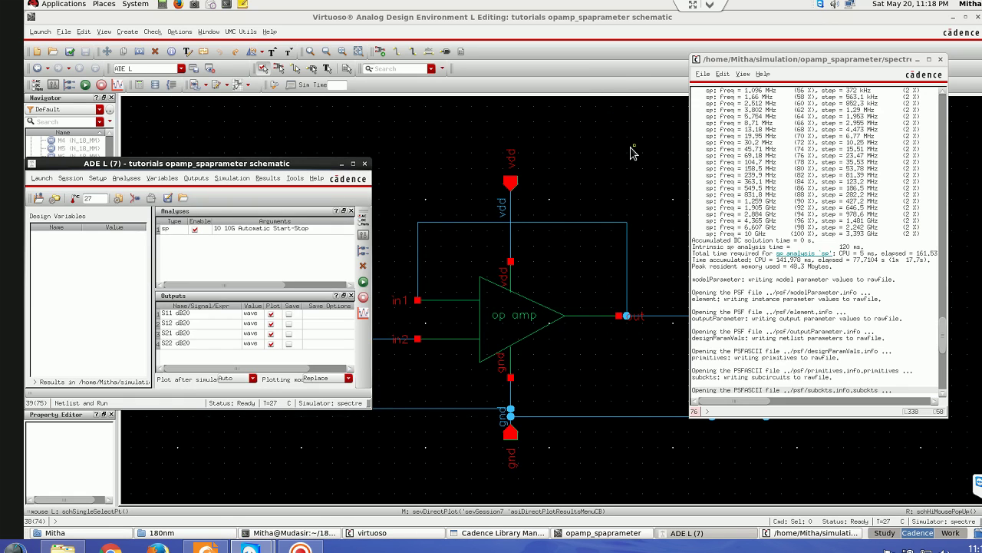
left_click(630, 152)
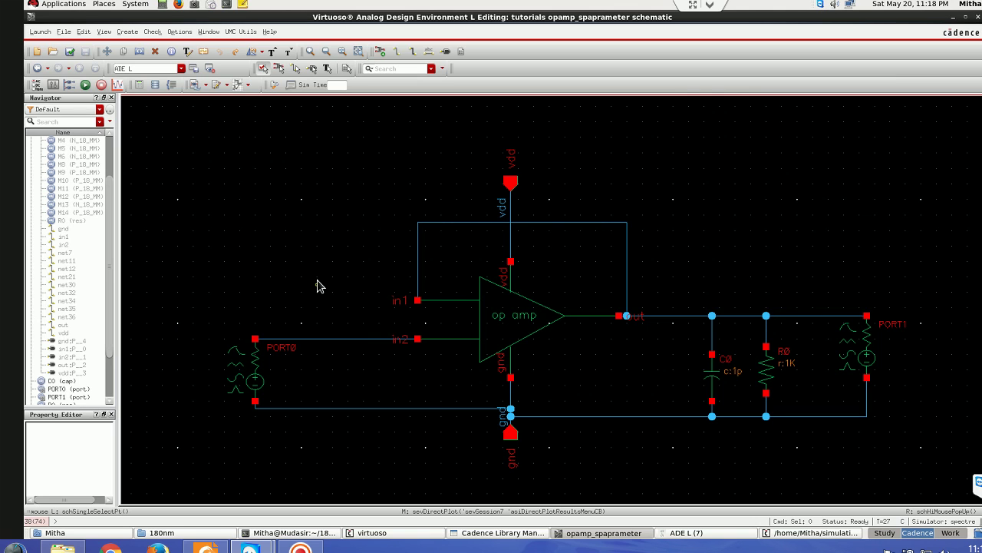
- Pick the rfLib balun symbol as a new instance and hide the form for placement
key("i")
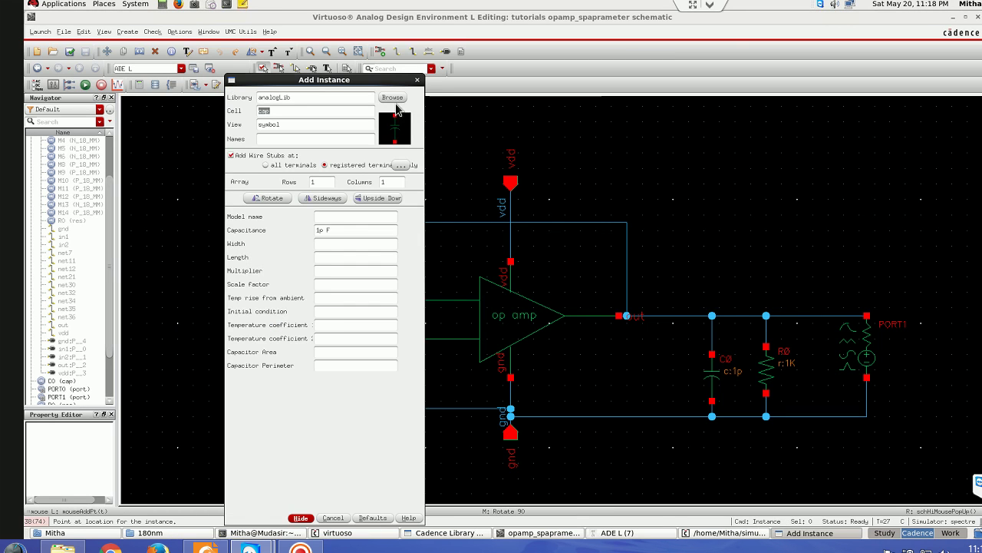
left_click(393, 97)
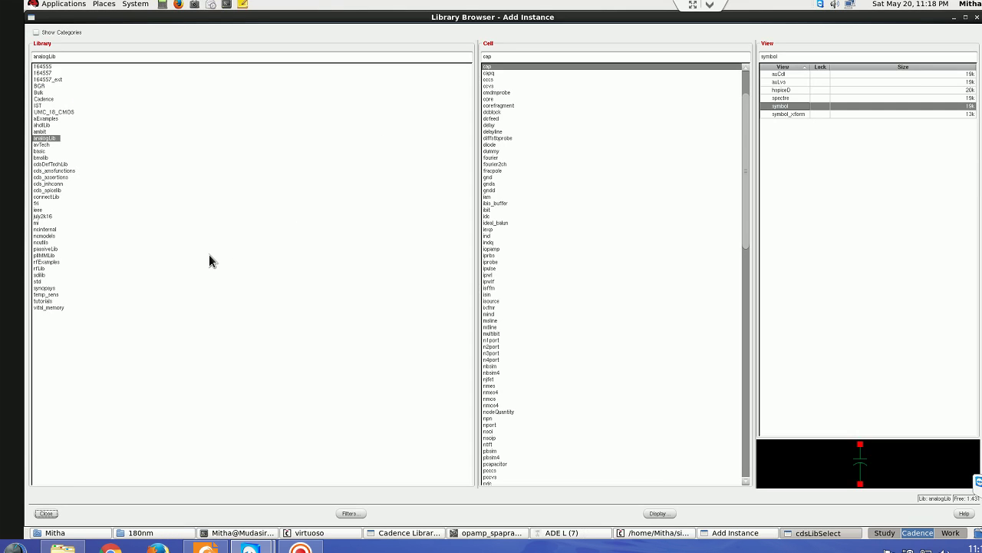
left_click(40, 268)
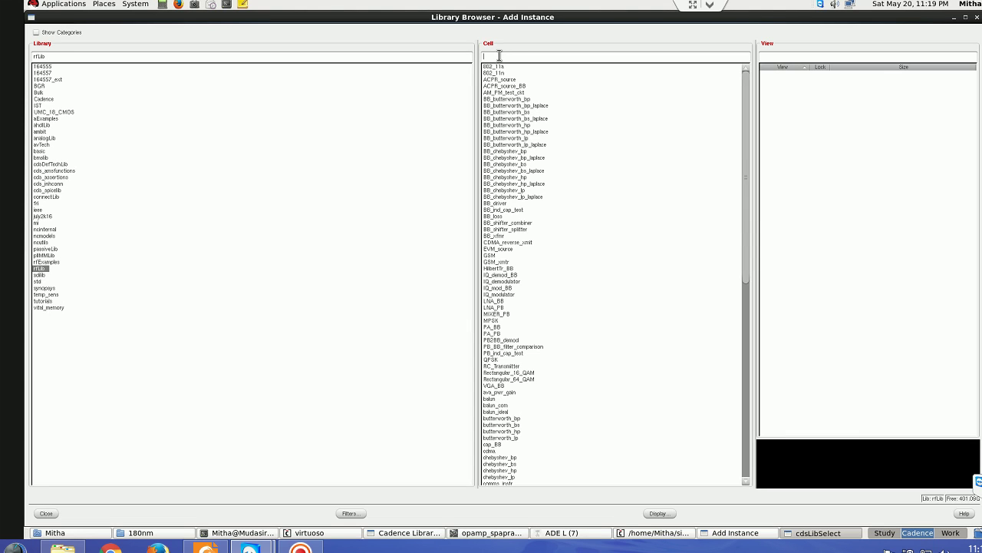
type("balu")
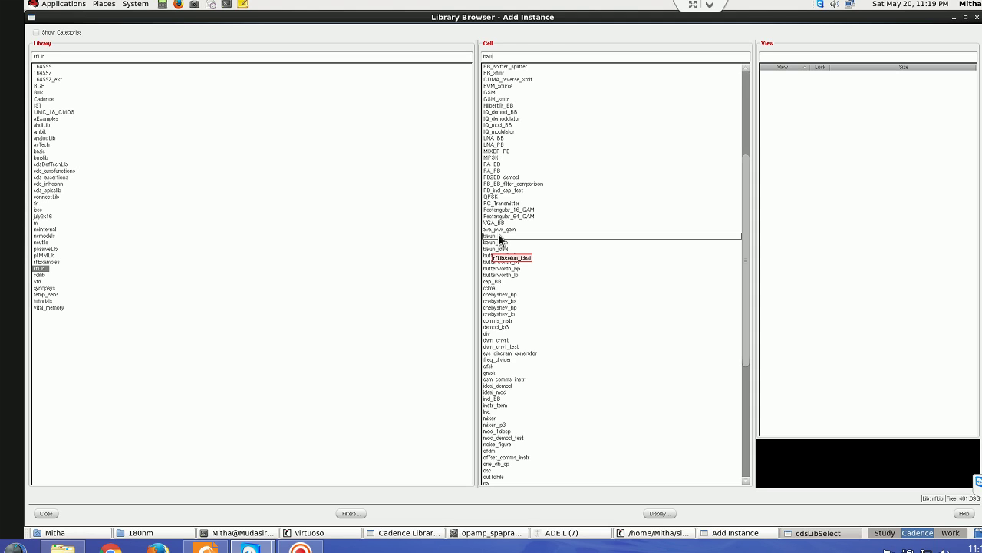
left_click(498, 236)
left_click(45, 513)
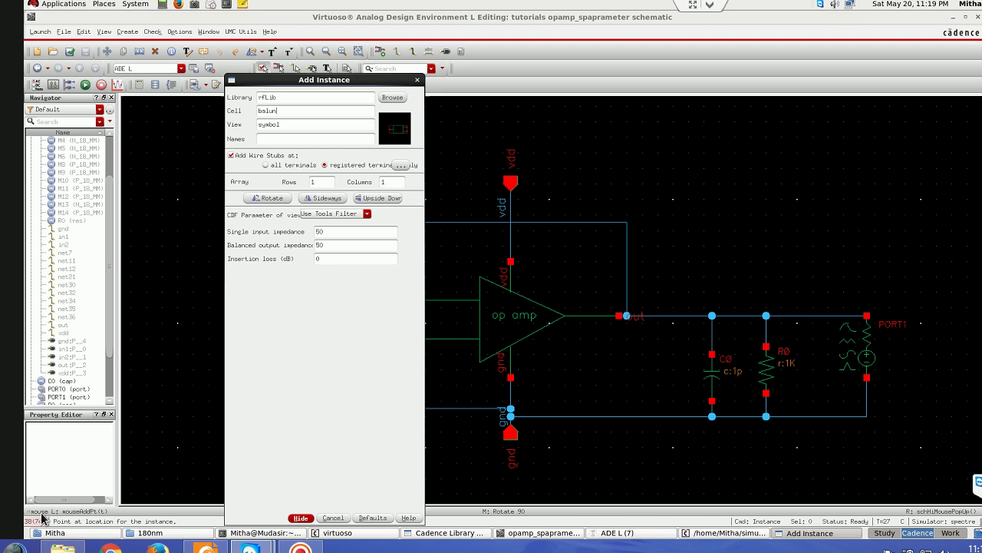
left_click(300, 517)
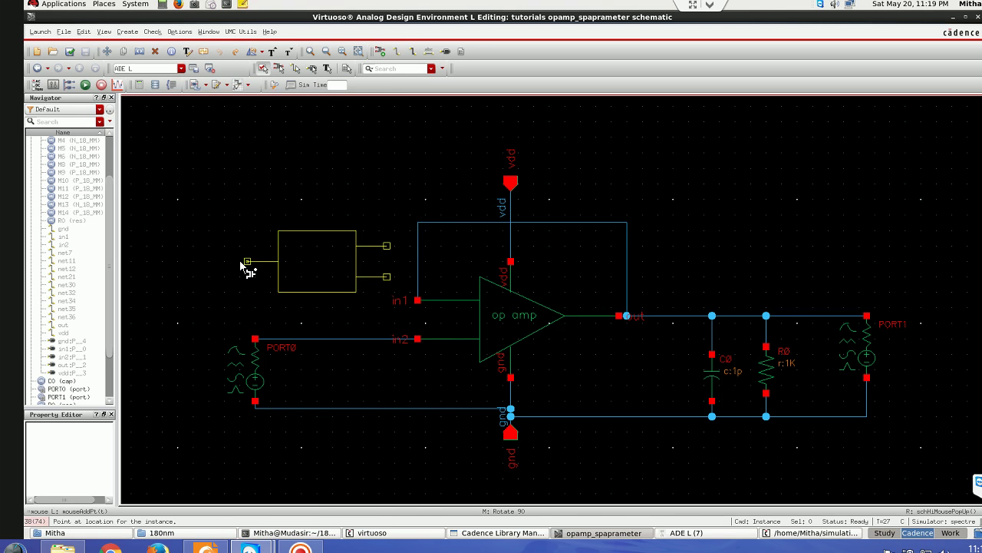
- Place balun I4 left of the op amp and move it down beside PORT0
left_click(231, 269)
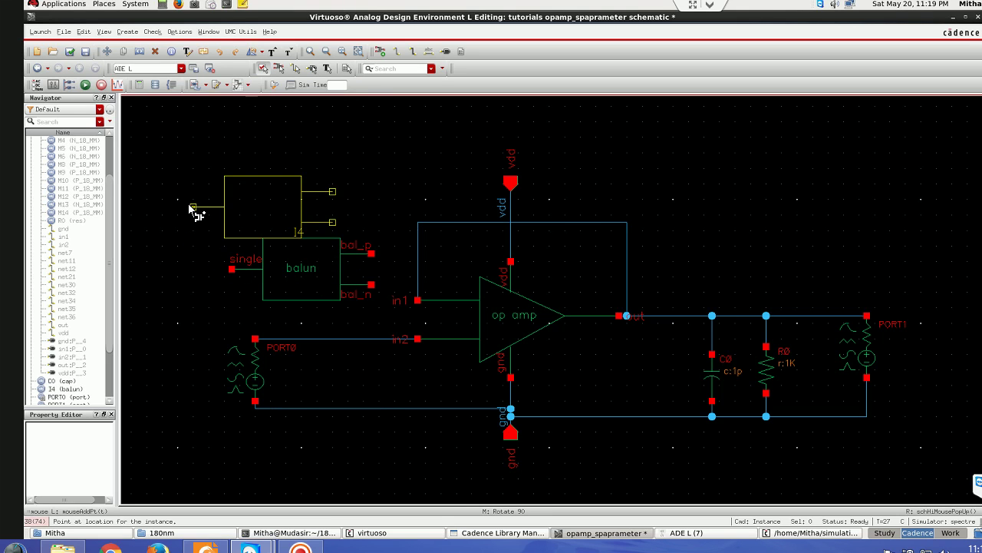
key("Escape")
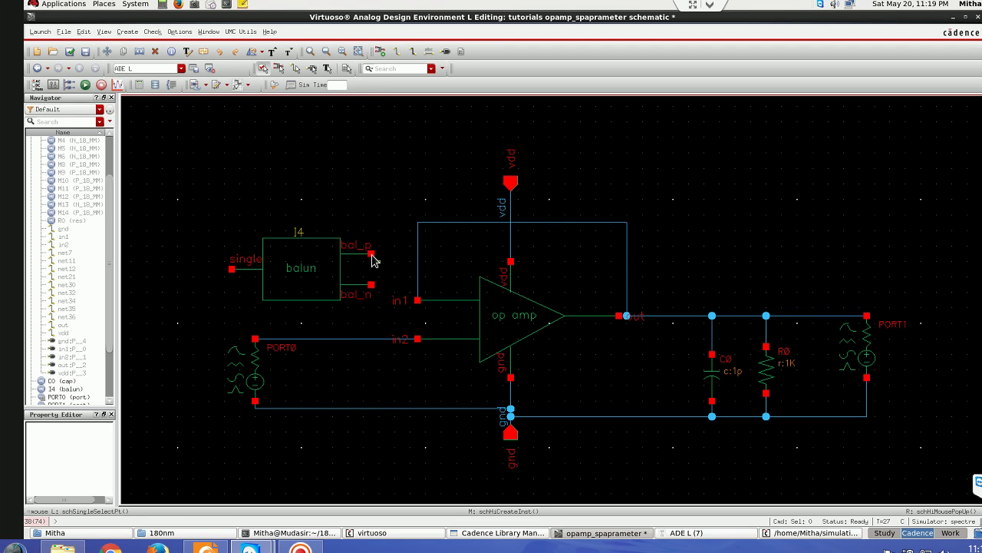
left_click(356, 340)
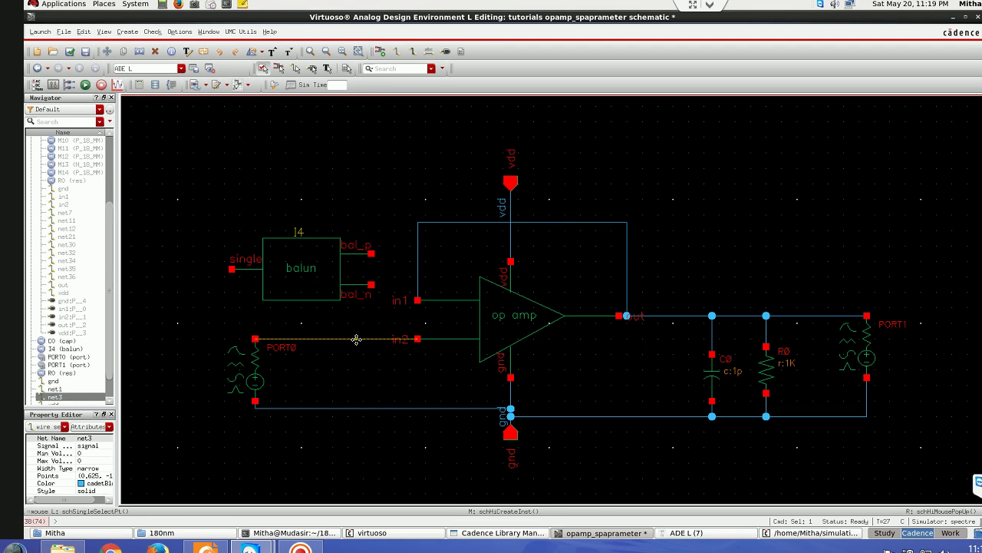
left_click(305, 269)
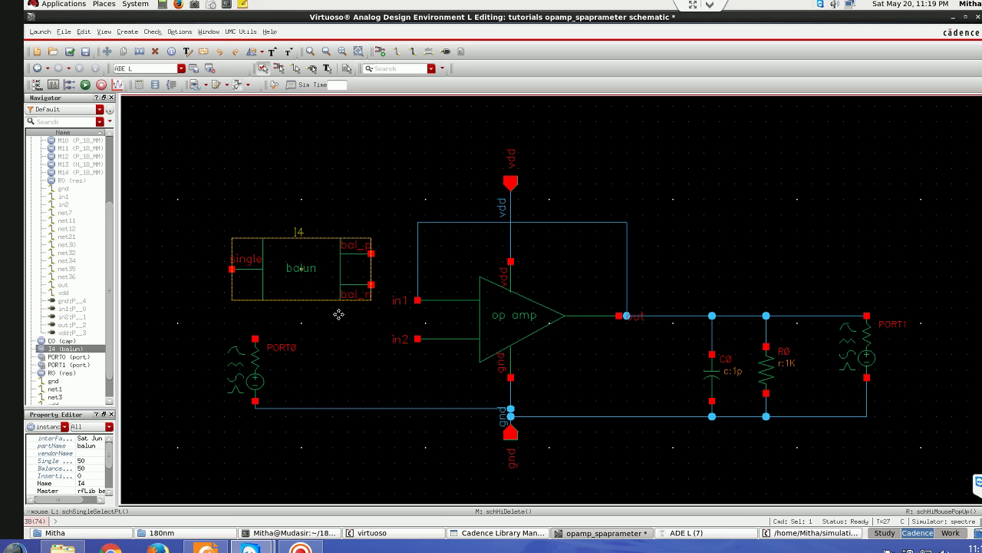
key("s")
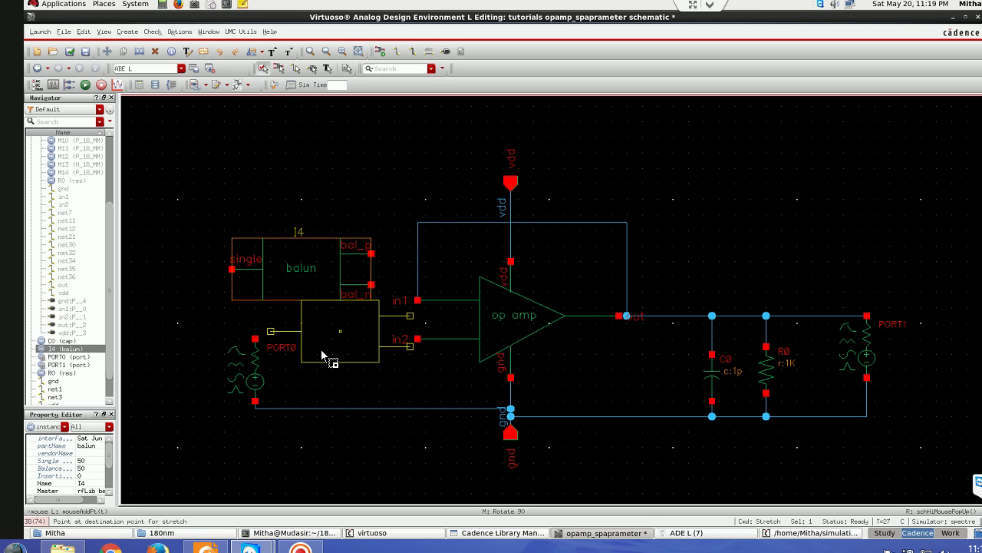
left_click(323, 339)
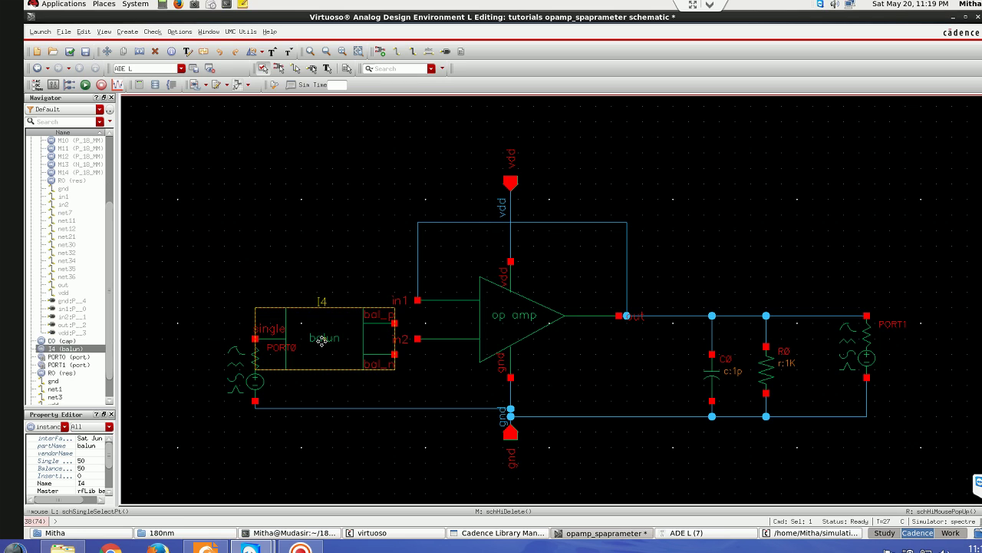
left_click_drag(322, 339, 323, 315)
- Undo a first in2 wire and move the balun above PORT0, keeping it wired
left_click(413, 336)
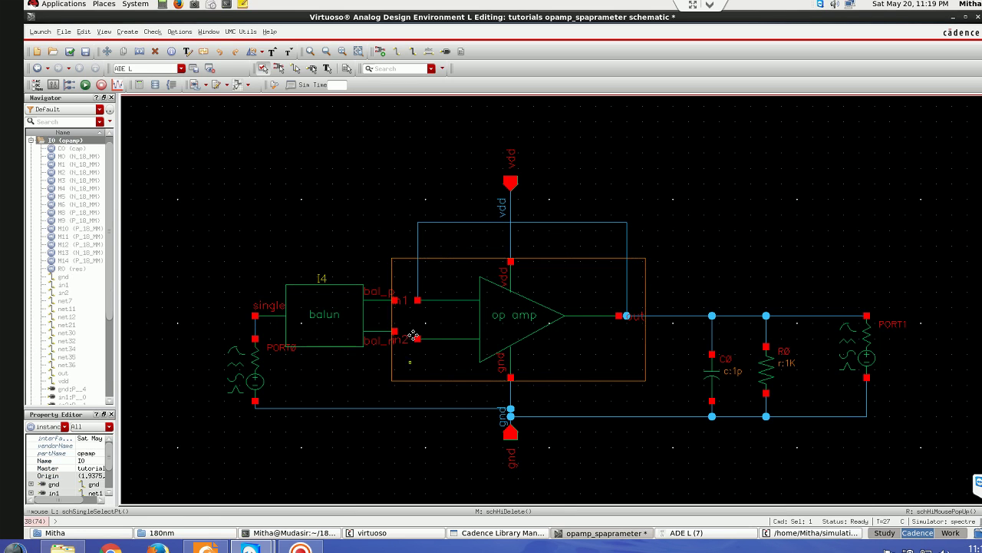
left_click(418, 339)
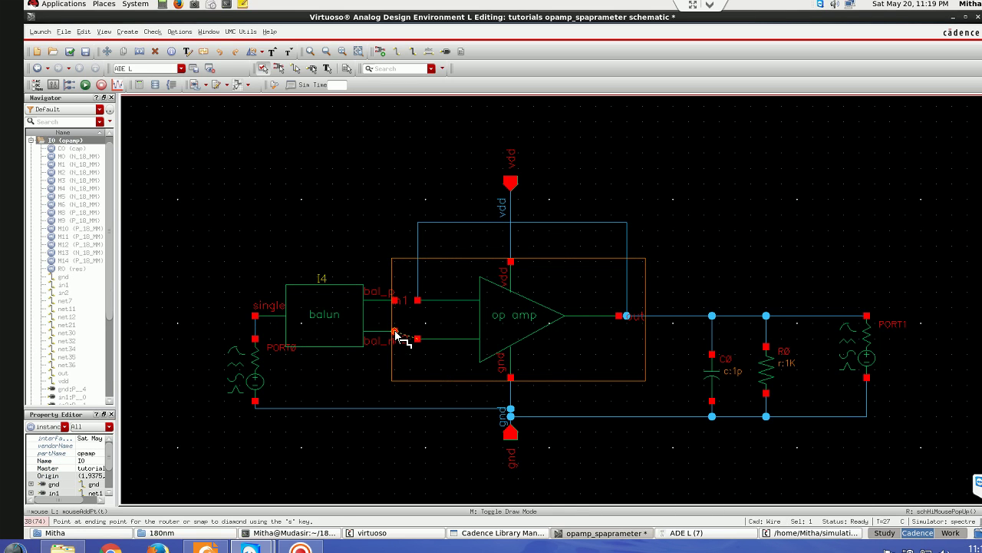
left_click(395, 333)
key("u")
left_click(332, 323)
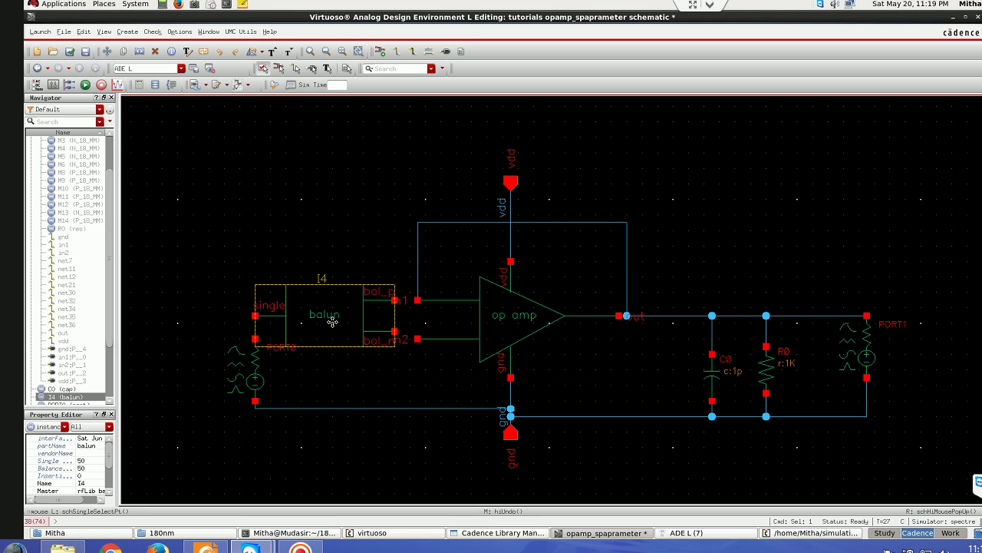
left_click_drag(314, 303, 270, 205)
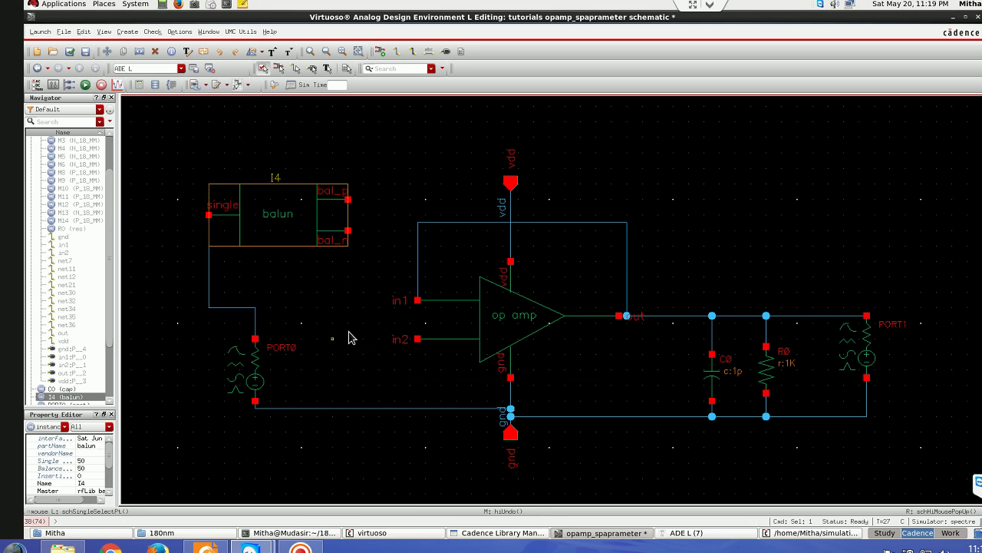
- Wire in2 to the balun's bal_n and in1 to bal_p, then check and save
left_click(417, 339)
left_click(347, 230)
key("w")
left_click(417, 300)
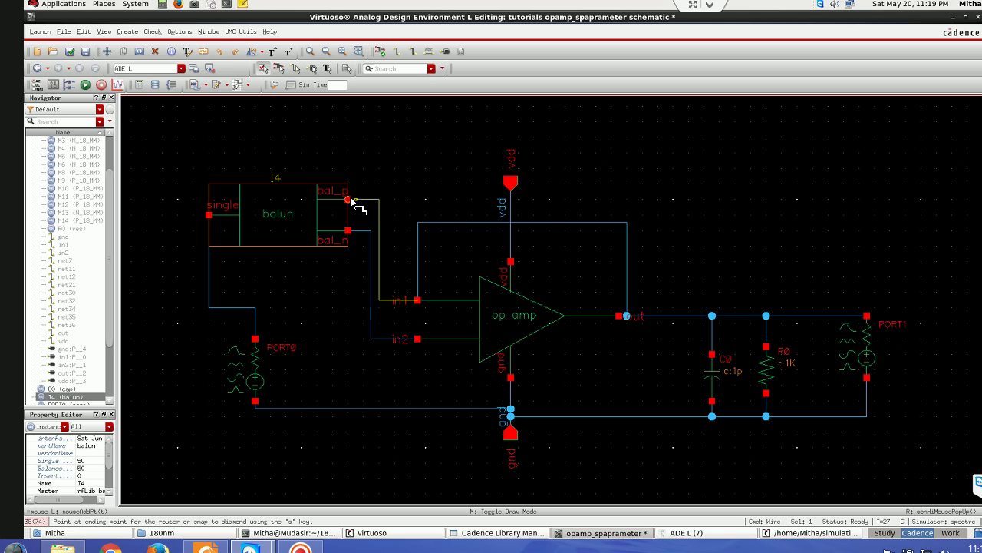
left_click(347, 200)
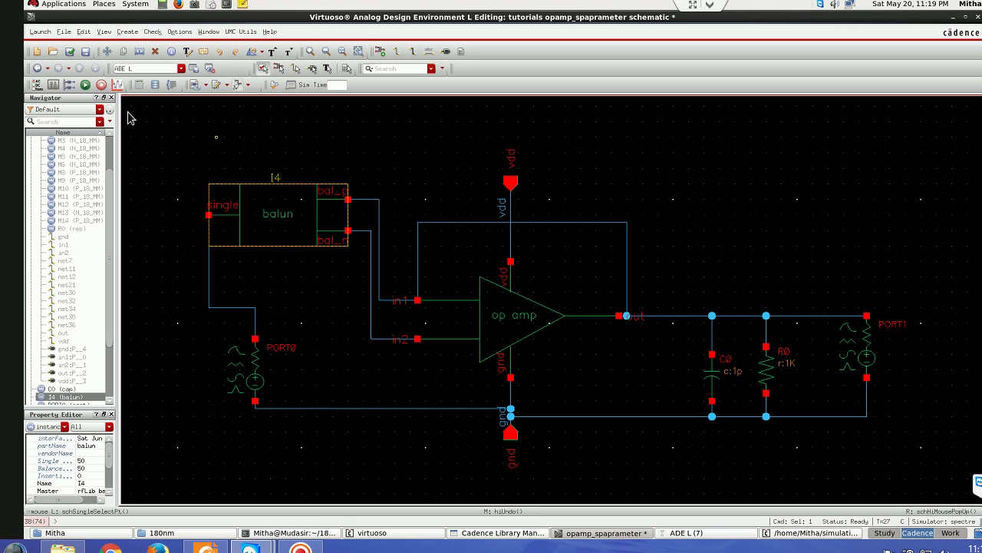
left_click(70, 49)
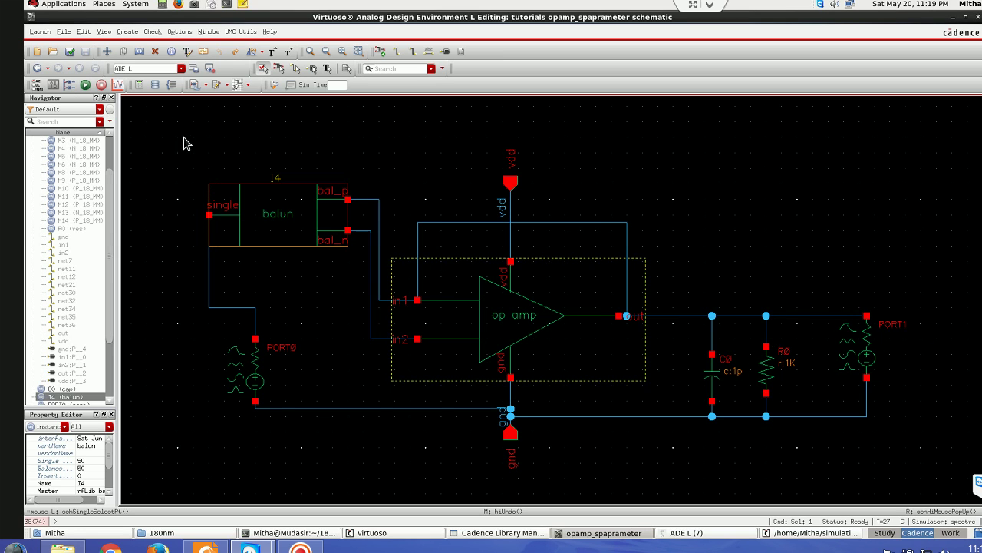
- Rerun the sp simulation from ADE L and review S11–S22 in split strips before closing the plot
left_click(731, 537)
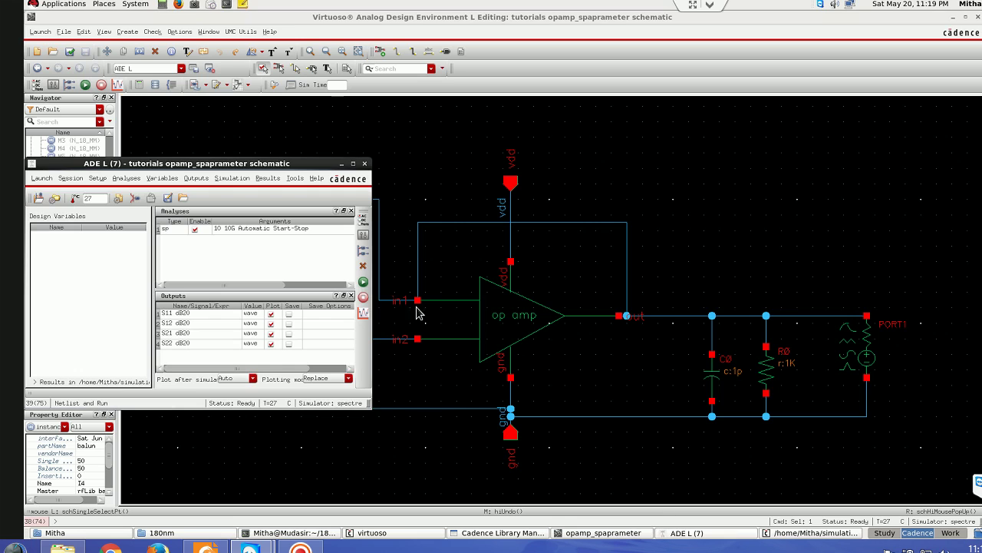
left_click(362, 283)
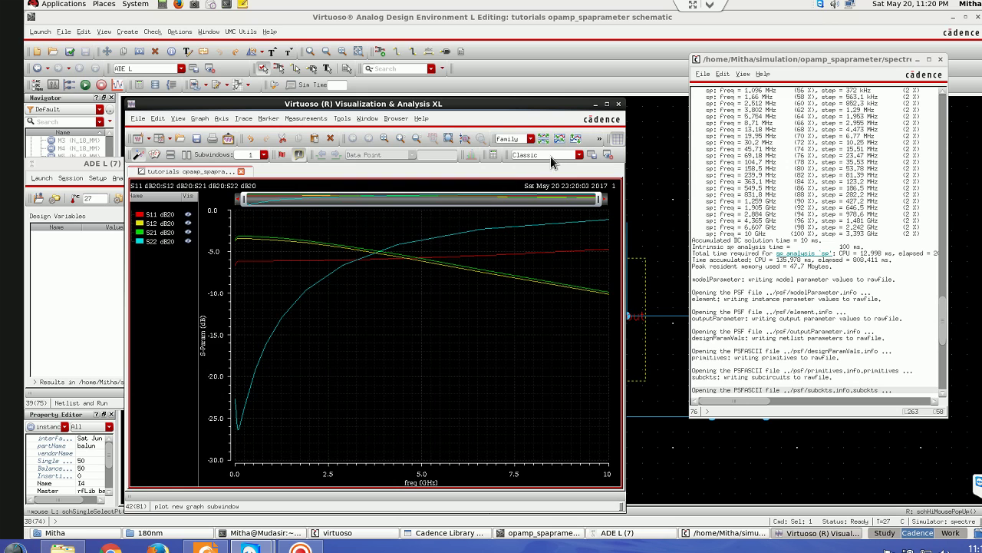
left_click(545, 141)
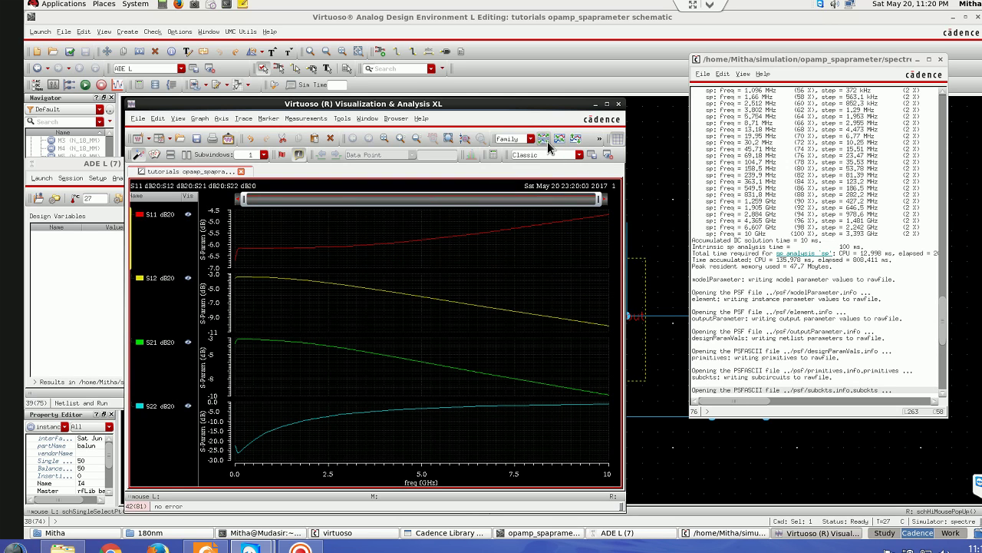
left_click(619, 105)
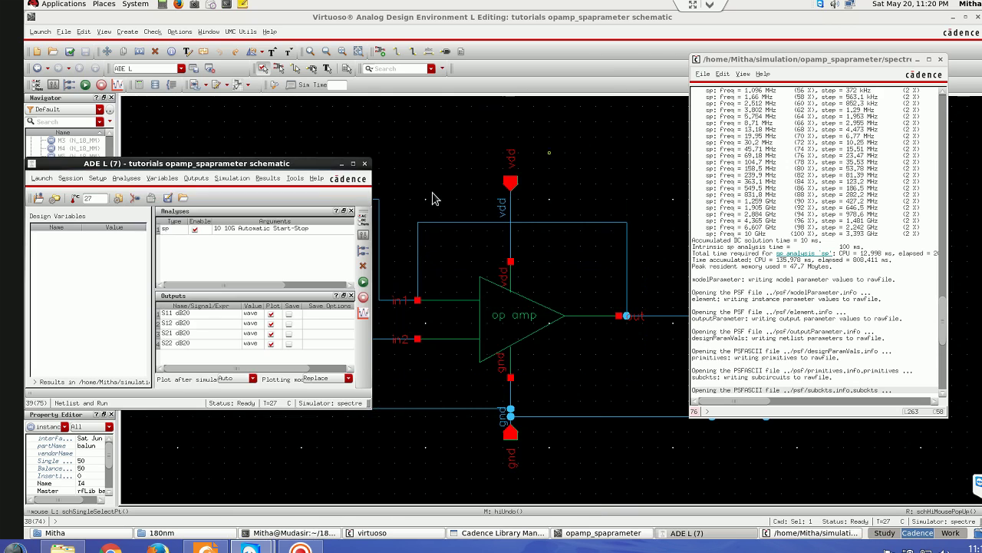
- Delete balun I4 and stretch the leftover PORT0 wire back to the in2 pin
left_click(340, 165)
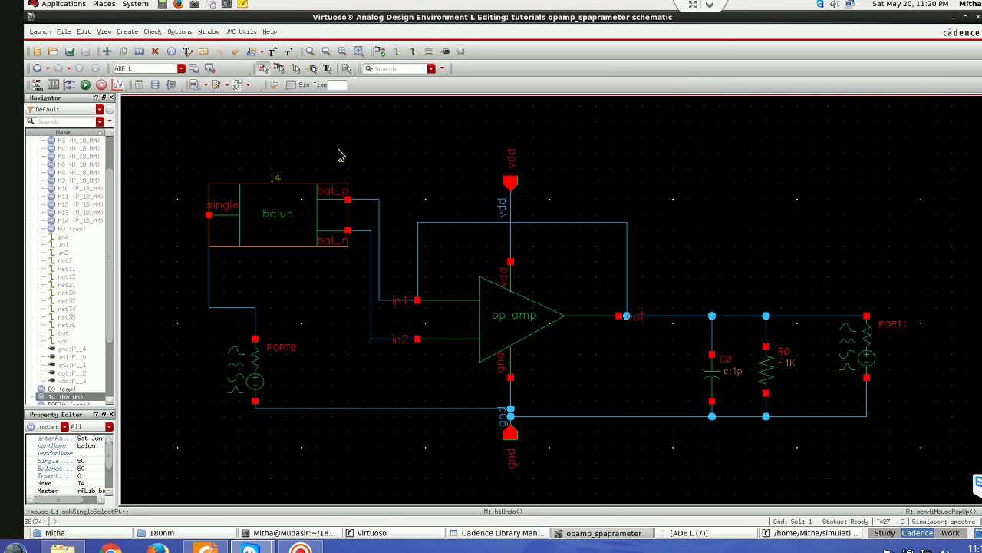
left_click(280, 213)
key("Delete")
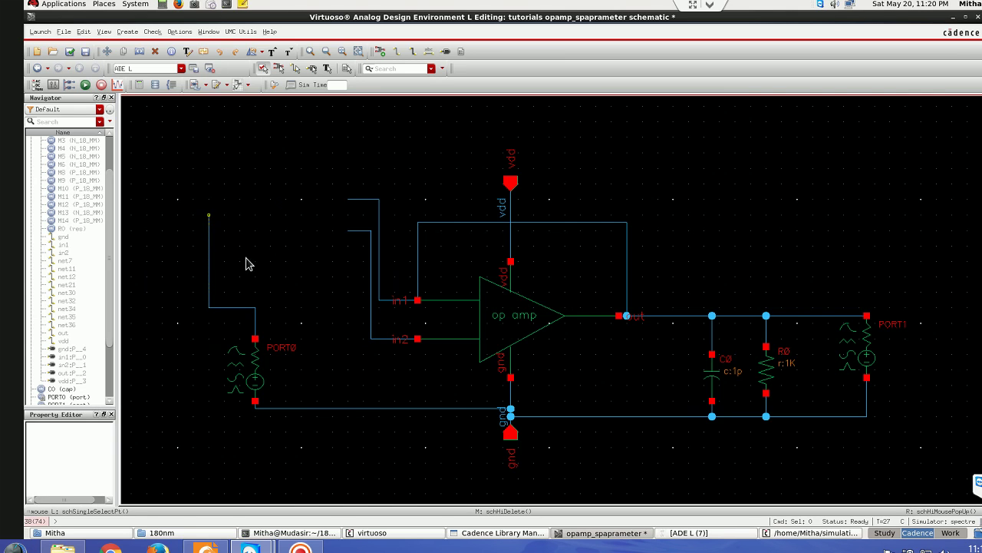
key("s")
left_click(209, 307)
left_click(369, 338)
- Stretch the bottom wire up to the in2 junction and join it down to PORT0
key("s")
left_click(304, 416)
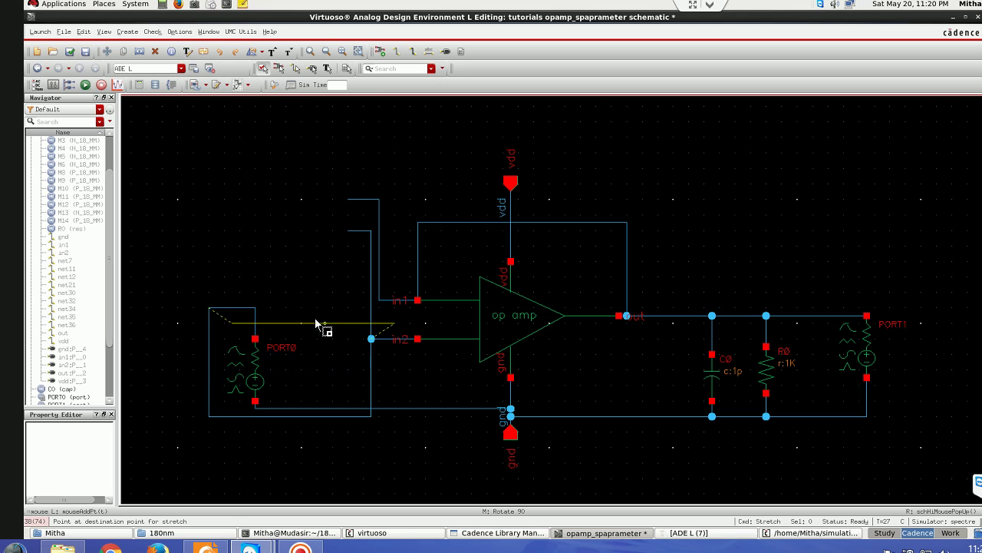
left_click(241, 316)
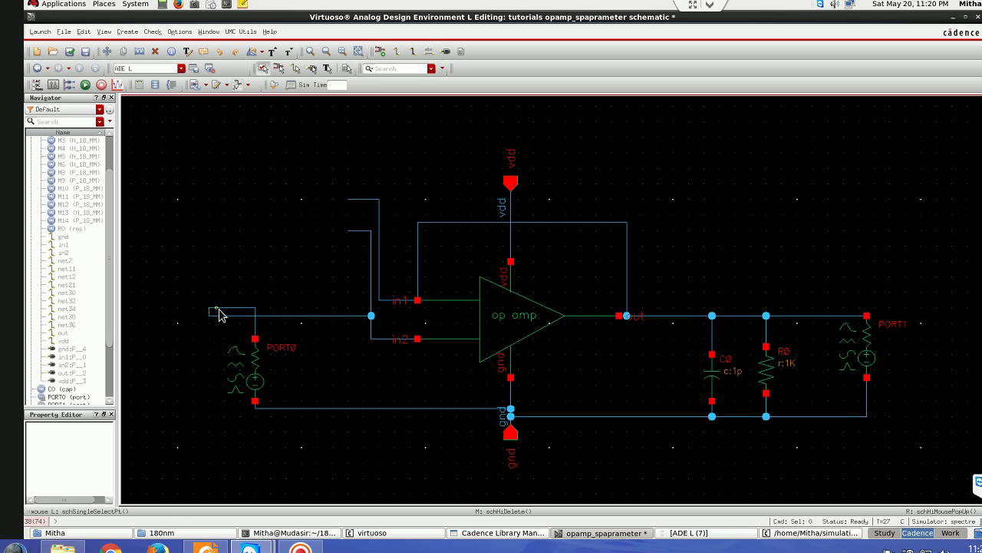
key("s")
left_click(213, 316)
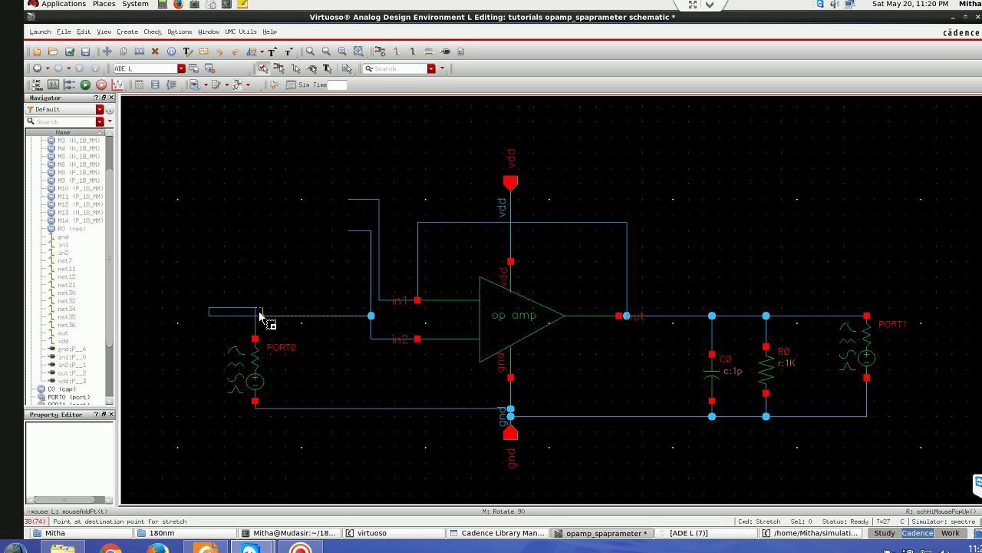
left_click(255, 316)
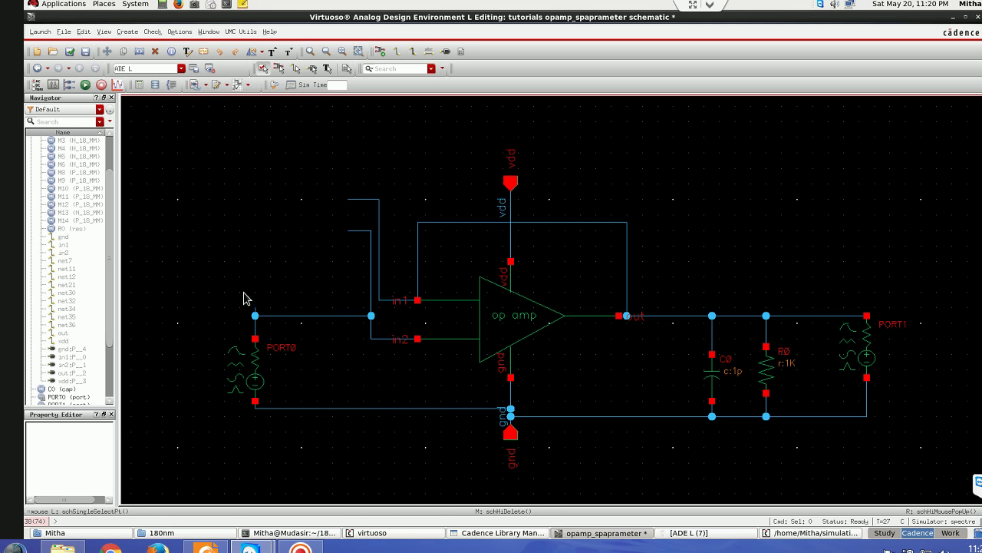
left_click_drag(247, 293, 269, 325)
left_click(269, 325)
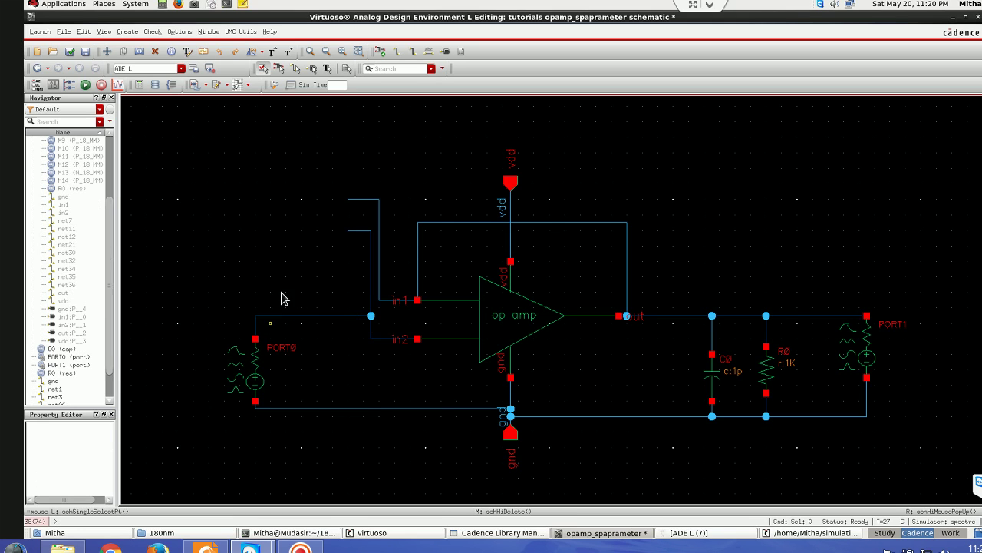
- Delete the dangling top wire and the leftover vertical wire stub
left_click(365, 201)
key("Delete")
left_click(366, 202)
left_click(371, 246)
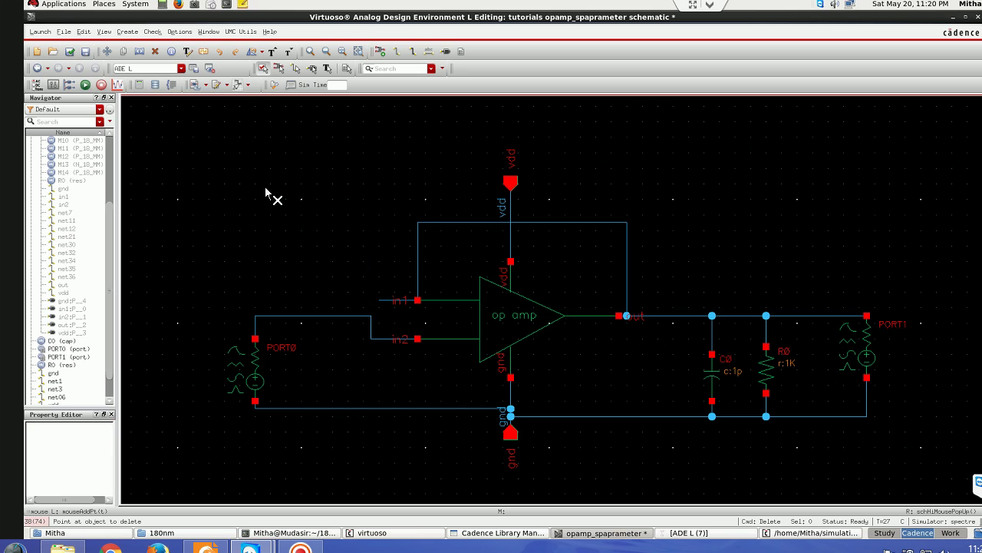
- Check and save, remove the warning marker at in1, and save again
left_click(69, 51)
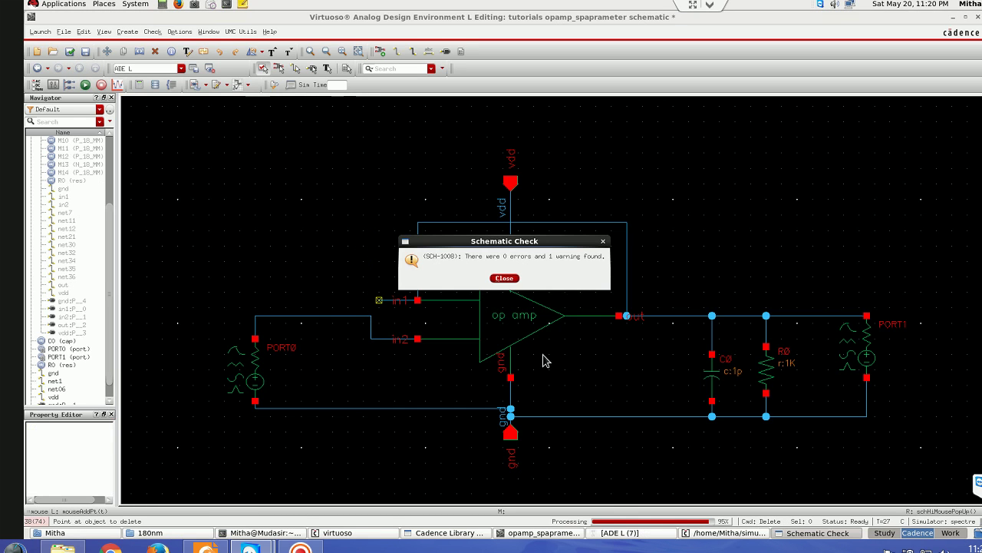
left_click(504, 279)
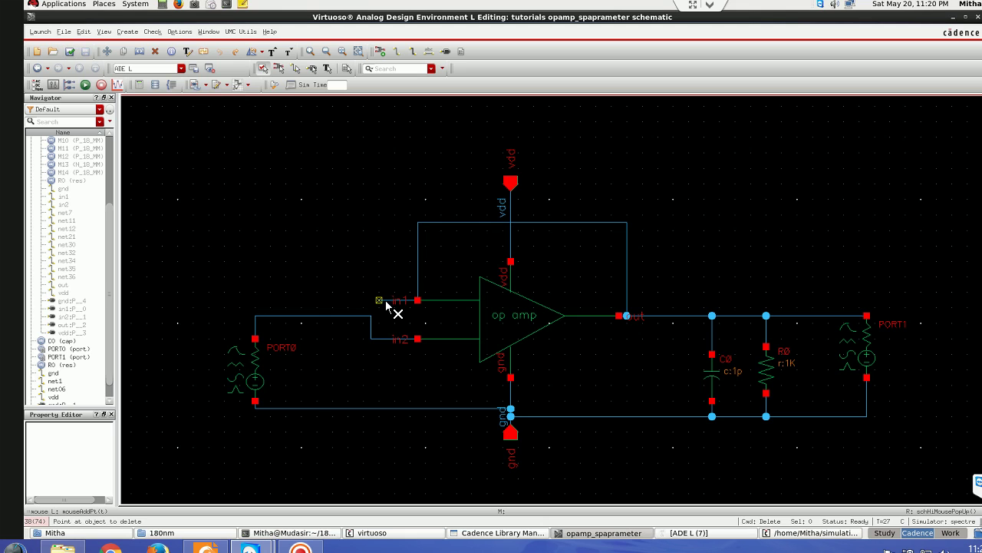
left_click(386, 303)
key("Escape")
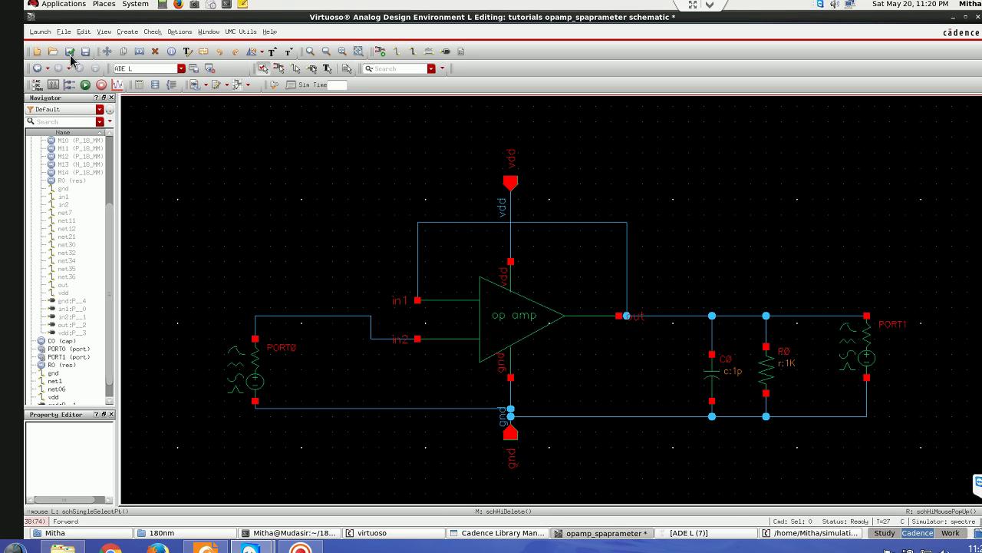
left_click(70, 53)
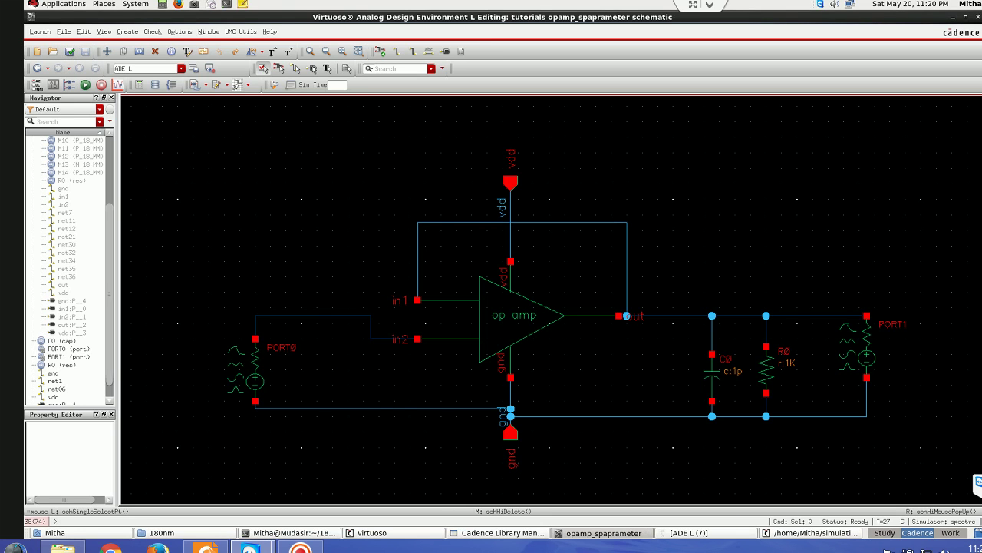
- Show the four S-parameter dB20 curves in separate strips from ADE L, then close the viewer
left_click(666, 535)
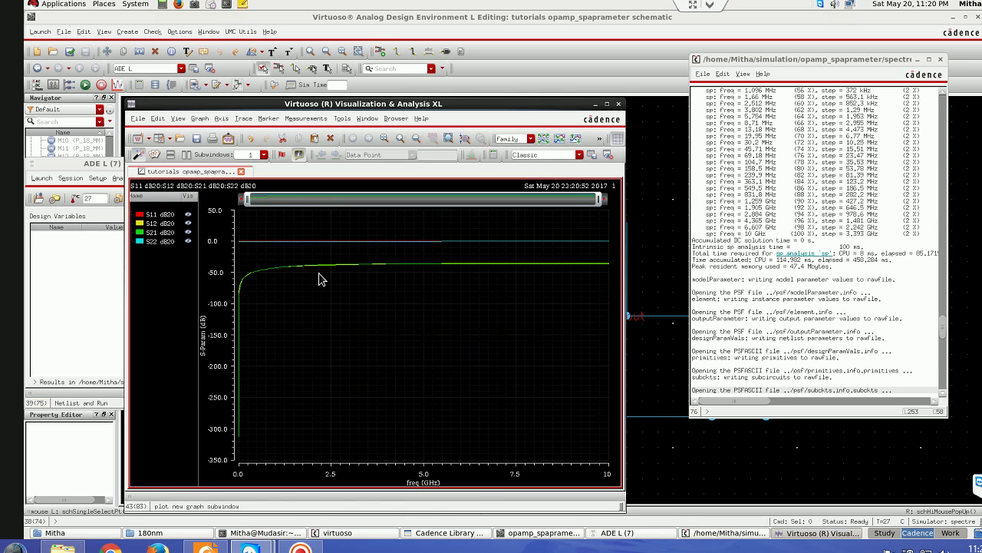
left_click(544, 139)
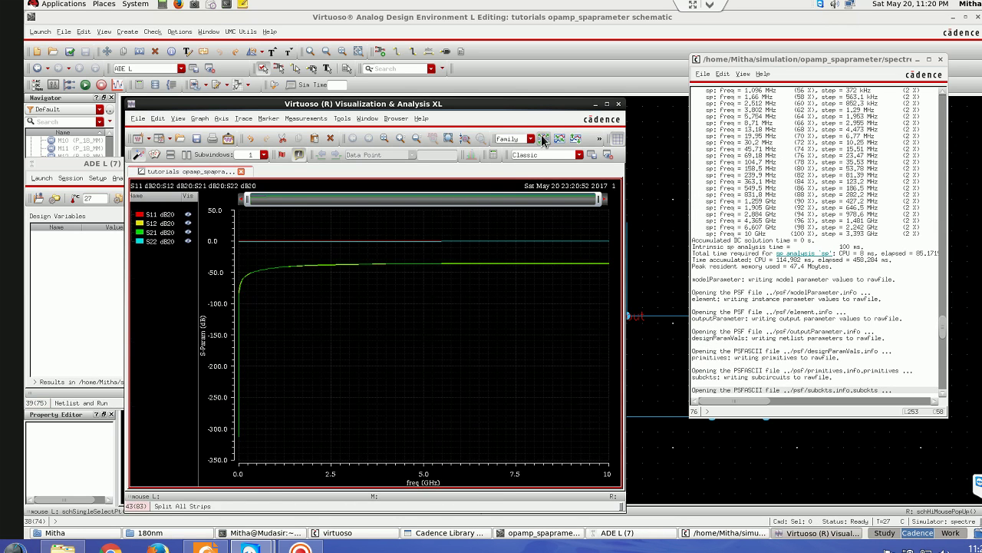
left_click(619, 105)
- Open Results > Direct Plot > Main Form in ADE L
left_click(270, 178)
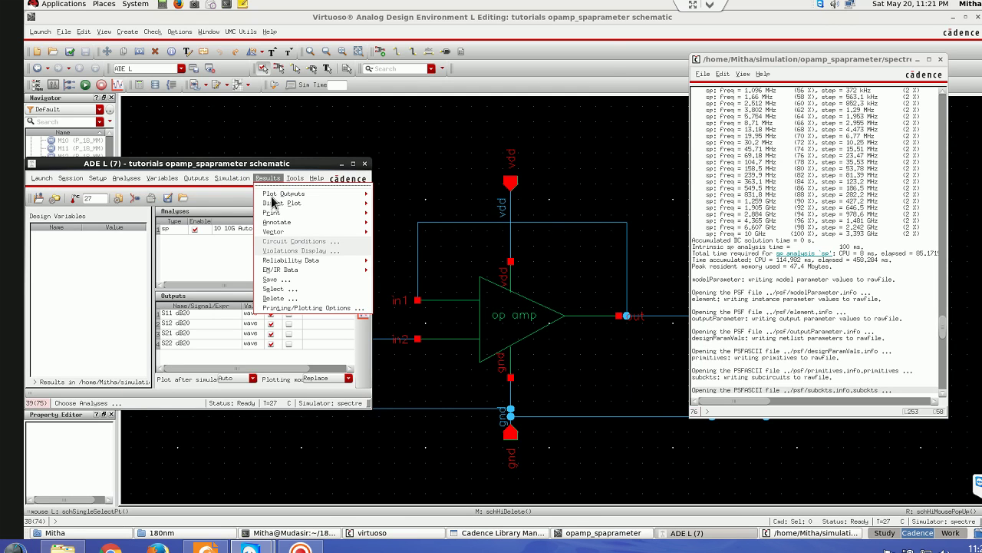
mouse_move(274, 203)
left_click(396, 209)
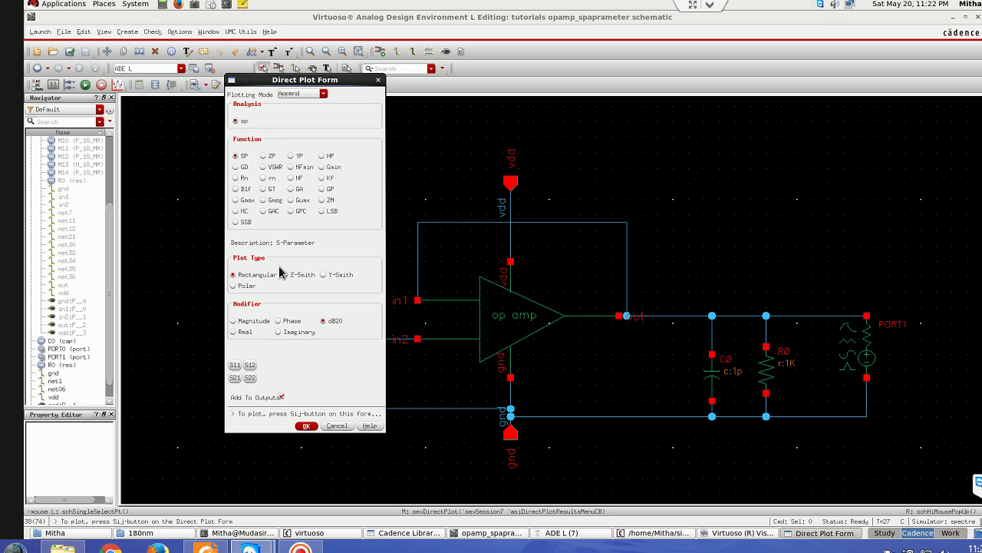
- Plot GT in dB10, add GA in dB10 to the same graph, then close it
left_click(263, 189)
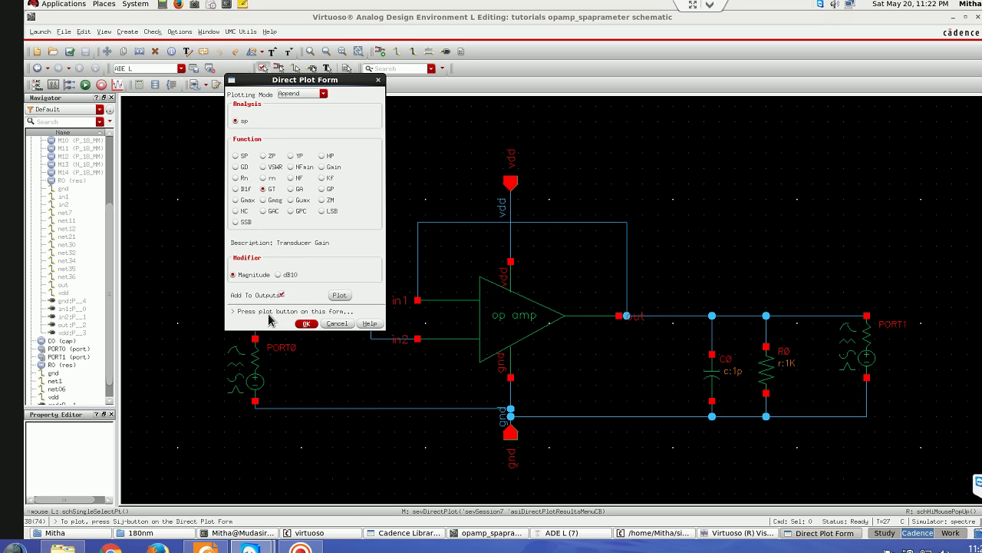
left_click(279, 274)
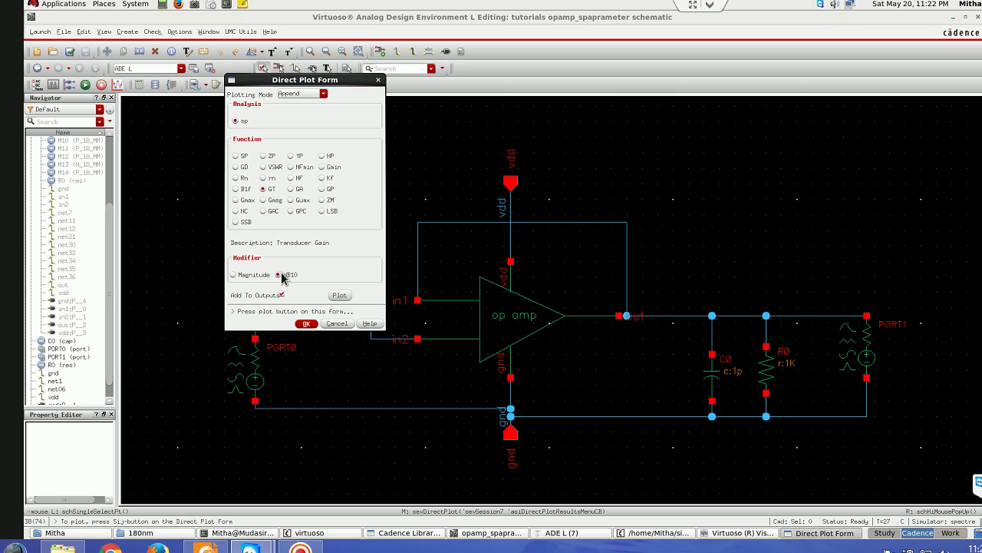
left_click(339, 297)
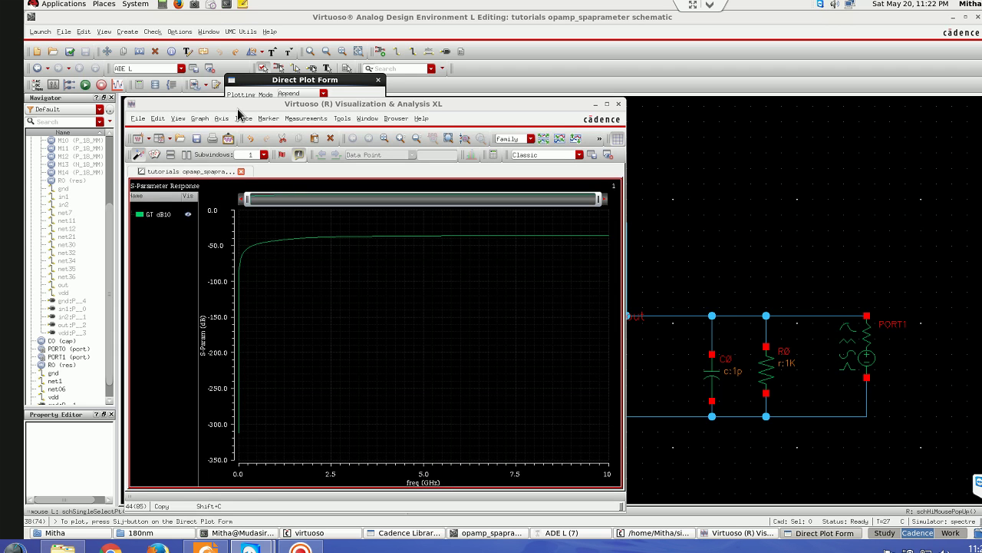
left_click_drag(214, 112, 642, 69)
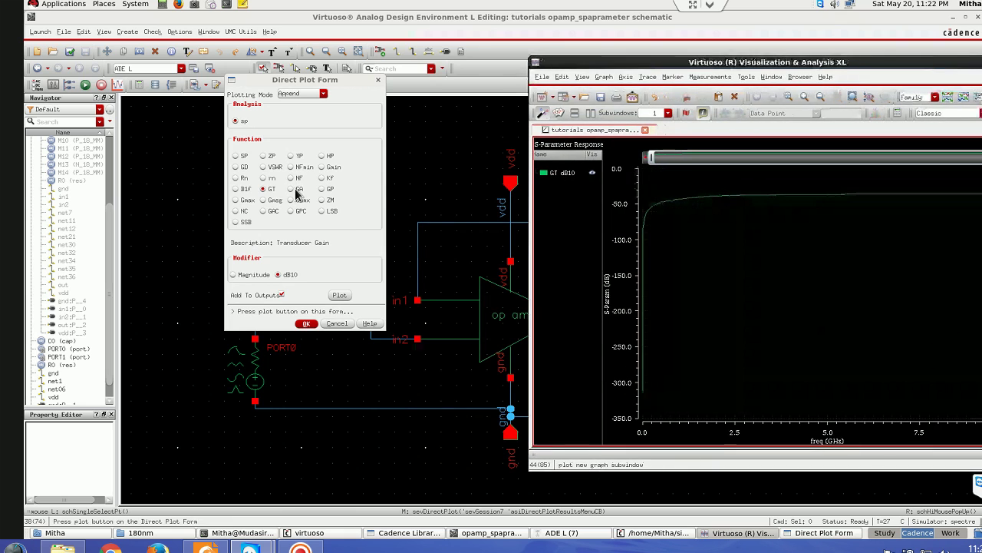
left_click(291, 189)
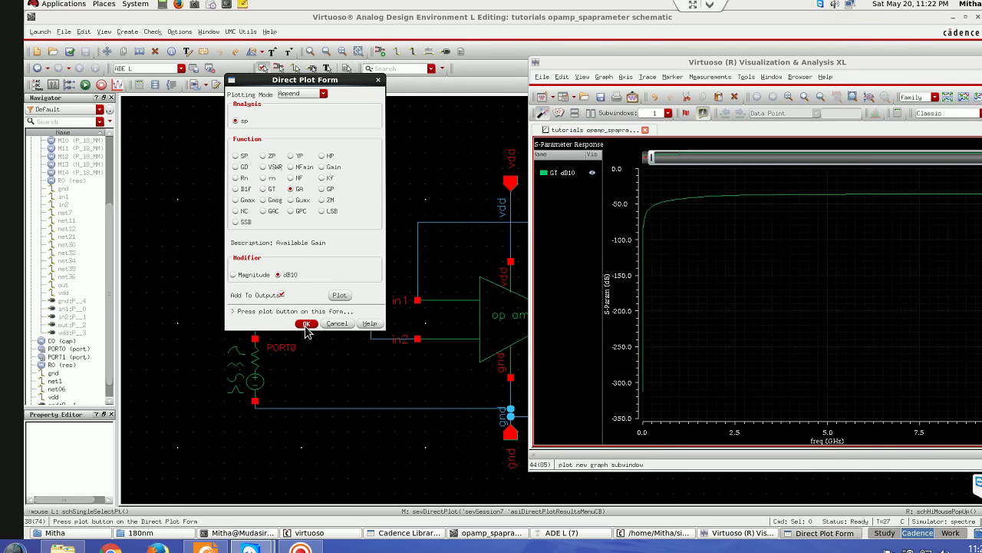
left_click(340, 296)
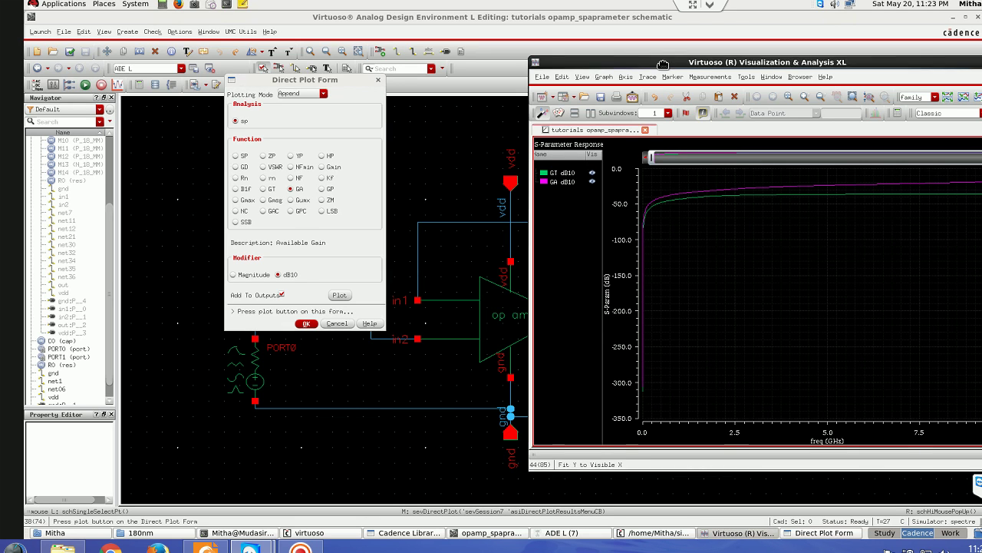
left_click_drag(813, 64, 476, 78)
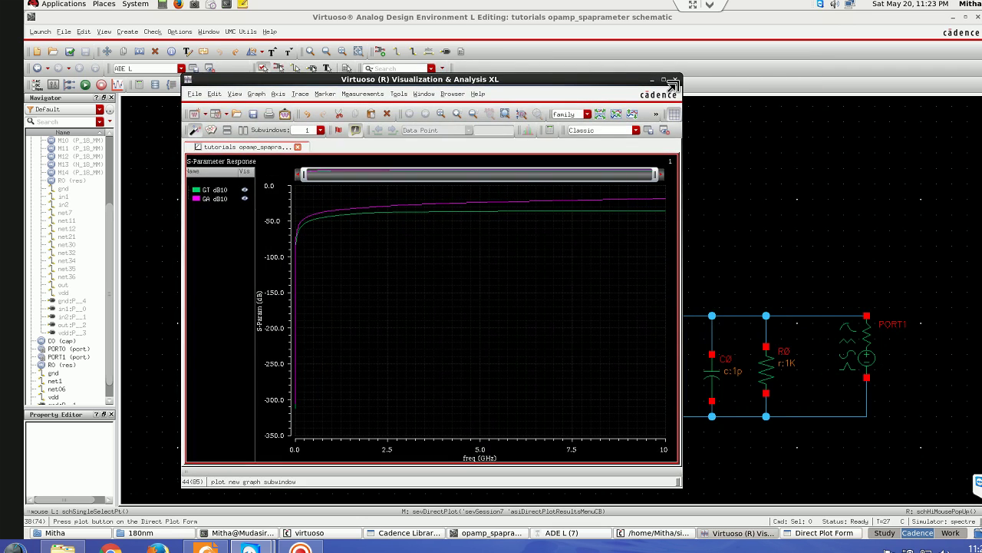
left_click(686, 77)
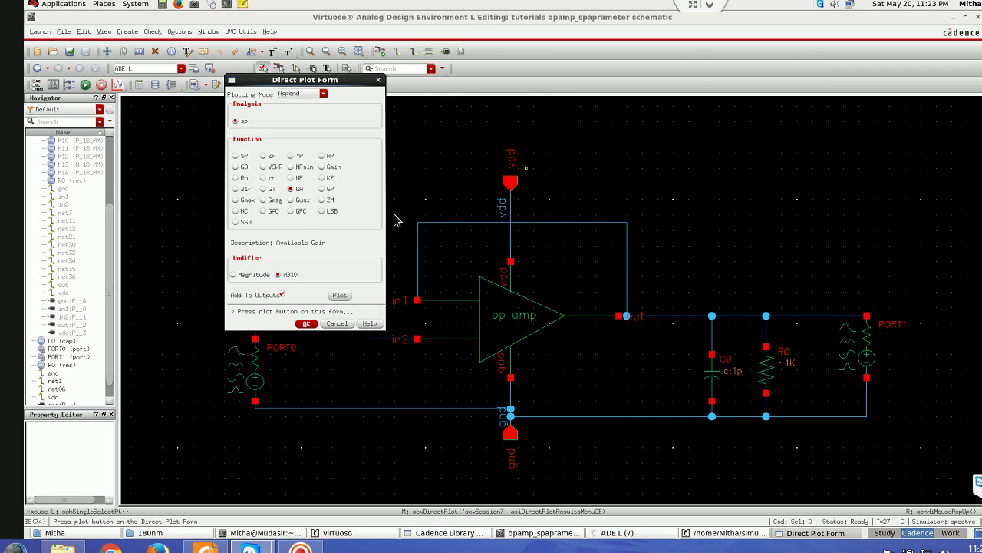
- Plot noise figure NF in dB10 (about 24.7 dB near 5 GHz), then close the graph
left_click(292, 178)
left_click(340, 297)
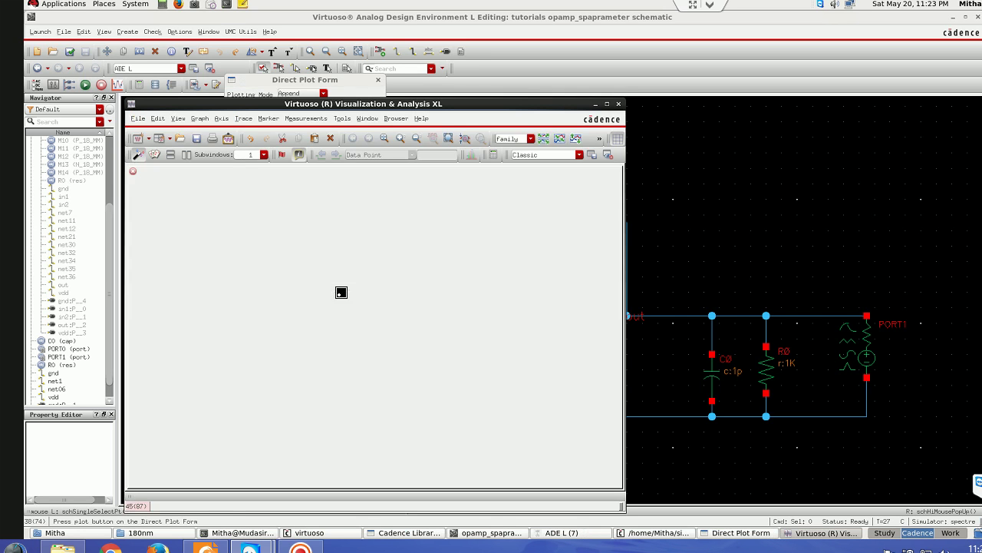
mouse_move(583, 447)
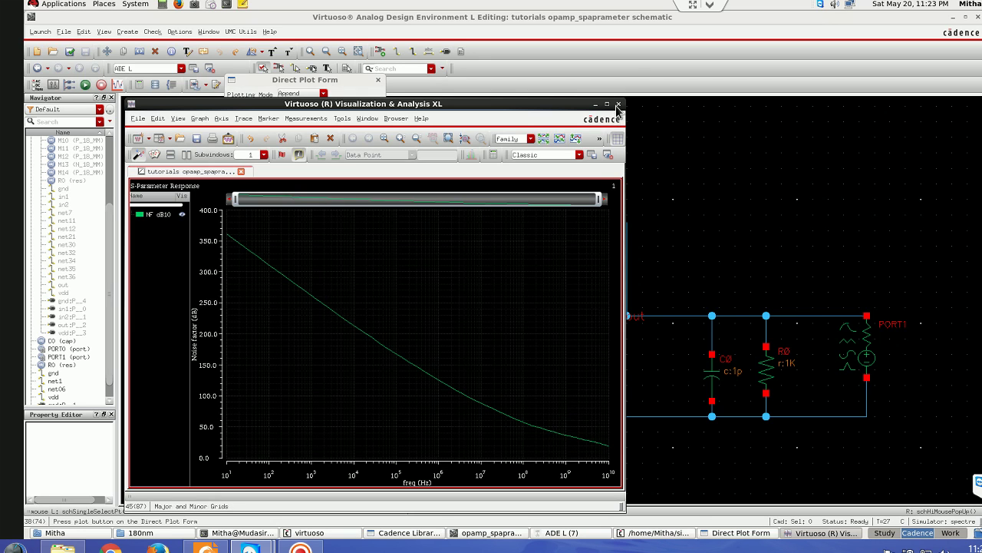
left_click(619, 104)
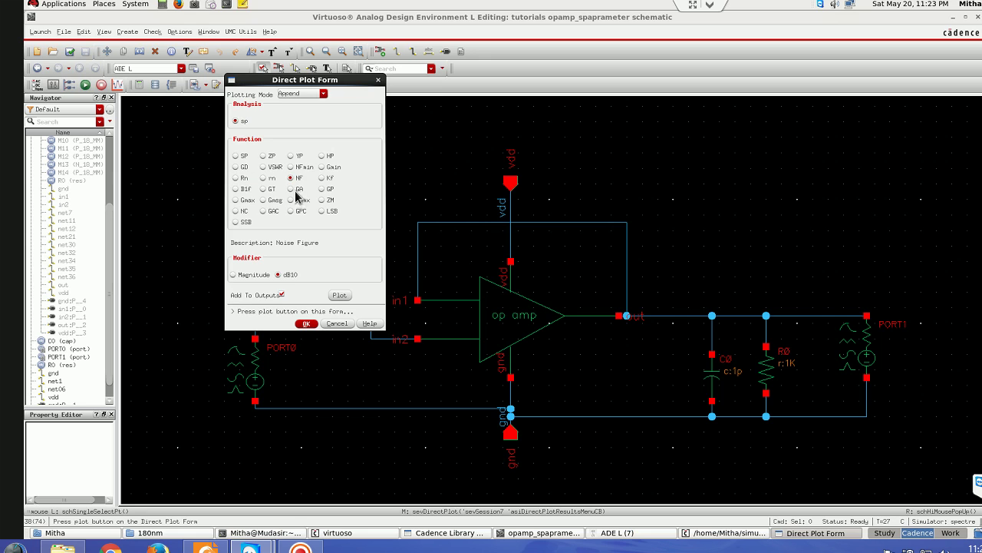
- Choose noise circles swept by noise level, with frequency 100M, start 1 and step 10
left_click(236, 212)
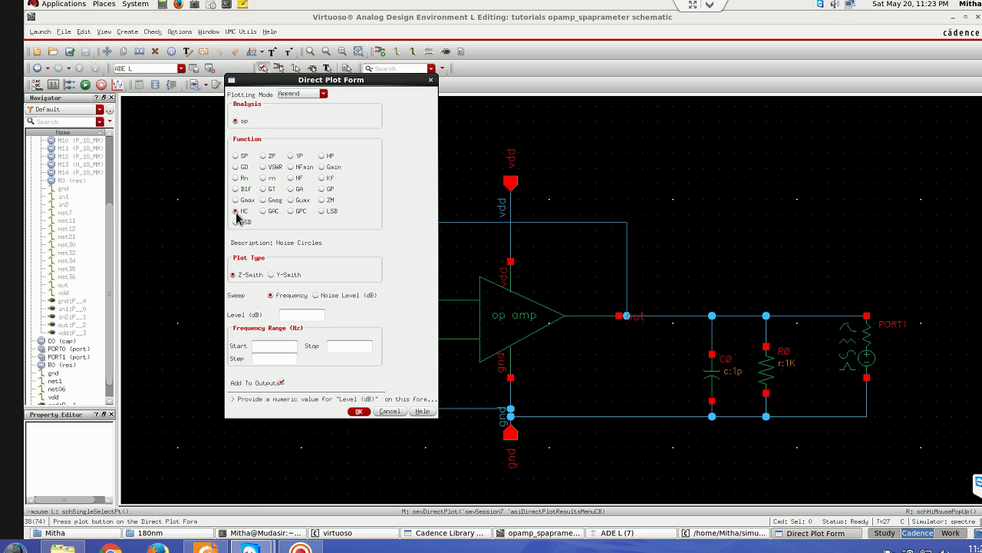
left_click_drag(334, 87, 390, 64)
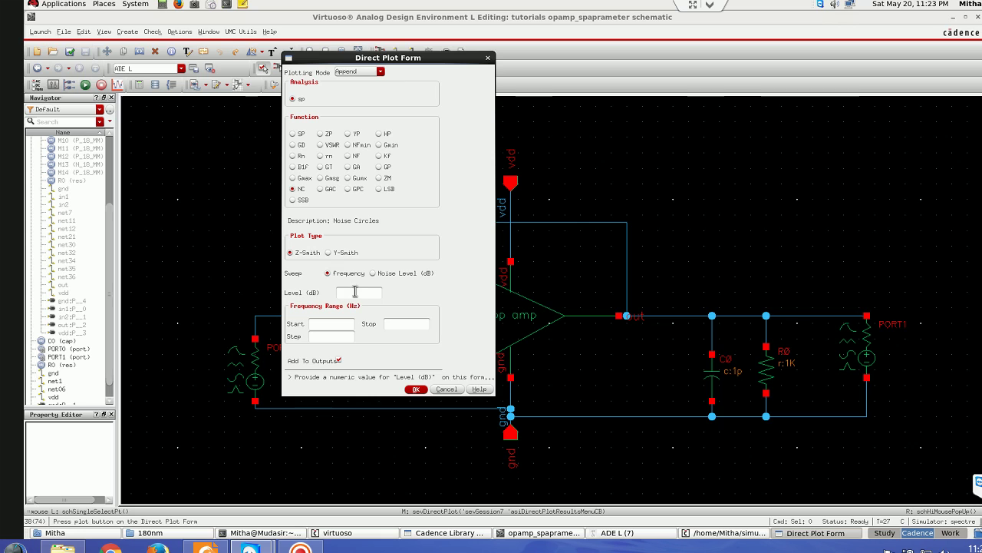
left_click(373, 274)
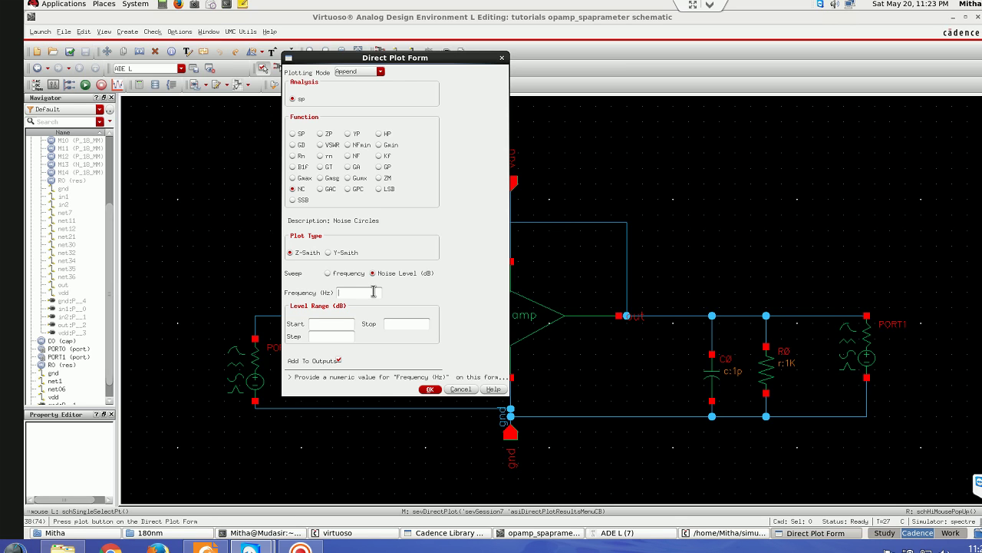
type("100M")
left_click(333, 324)
type("1")
left_click(328, 337)
type("100000000000")
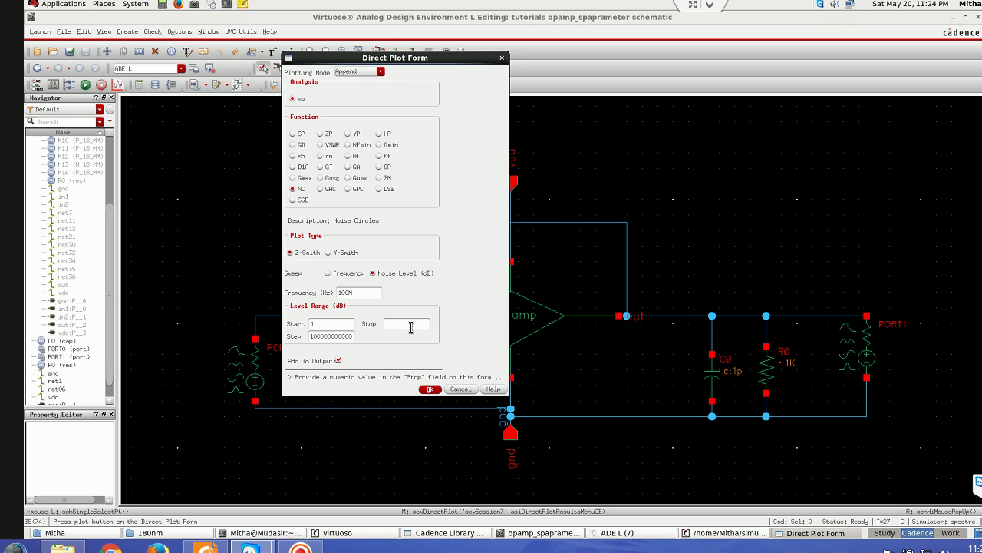
key("BackSpace")
key("BackSpace")
key("BackSpace")
key("BackSpace")
key("BackSpace")
key("BackSpace")
key("BackSpace")
key("BackSpace")
key("BackSpace")
key("BackSpace")
left_click(403, 324)
- Confirm the noise-circle form and rerun netlist, plotting S-parameters with GT, GA and NF dB10
left_click(428, 389)
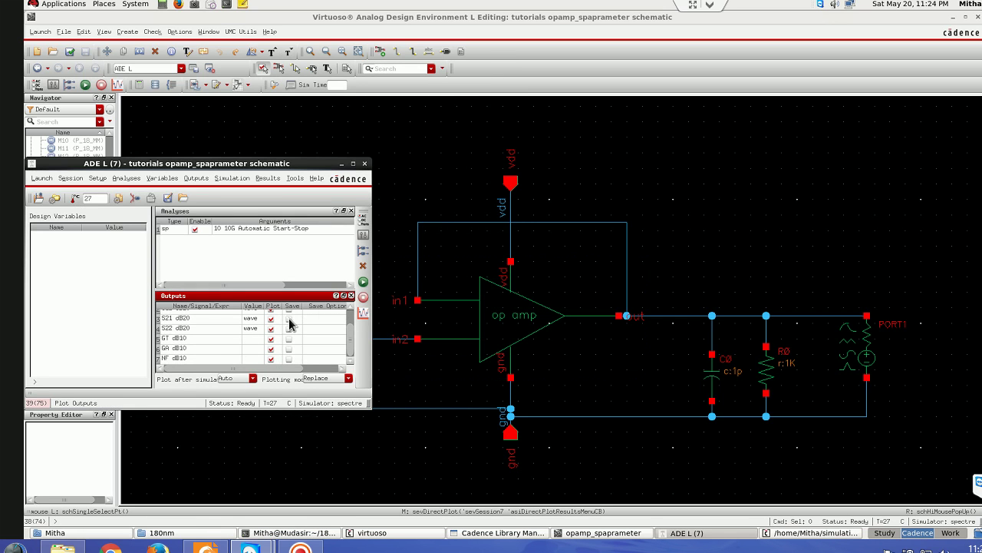
left_click(363, 281)
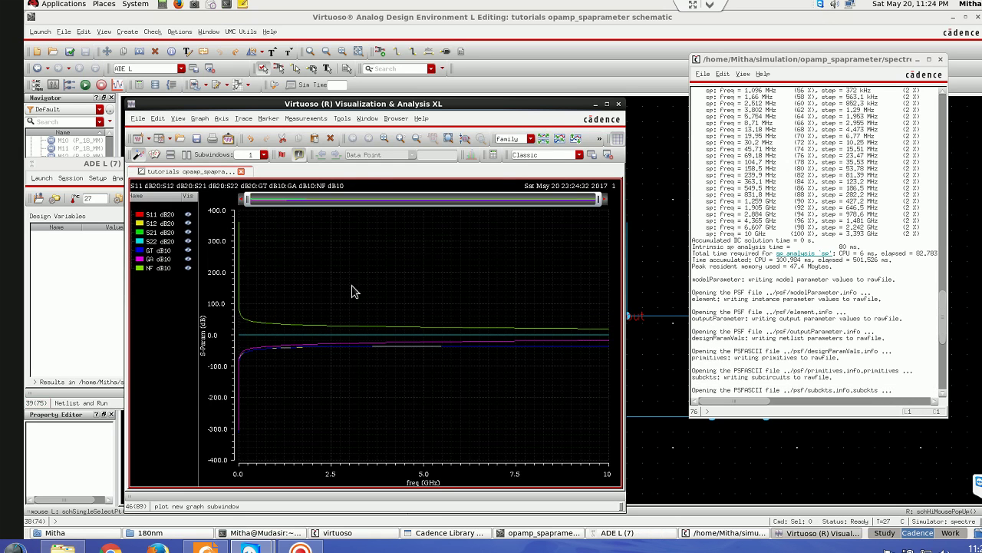
- Highlight the NF, GA and GT dB10 traces in turn, then close the graph
left_click(160, 267)
left_click(159, 259)
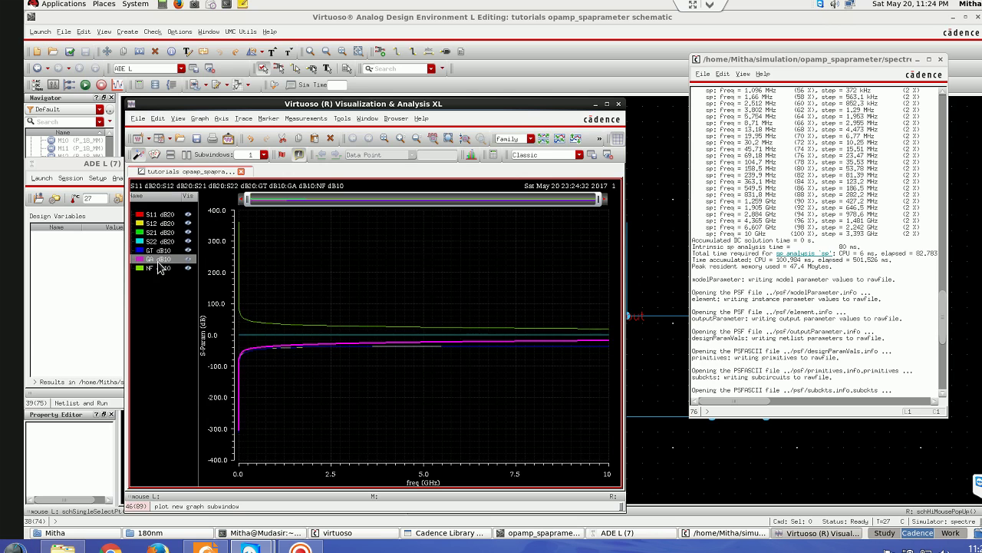
left_click(159, 250)
left_click(618, 105)
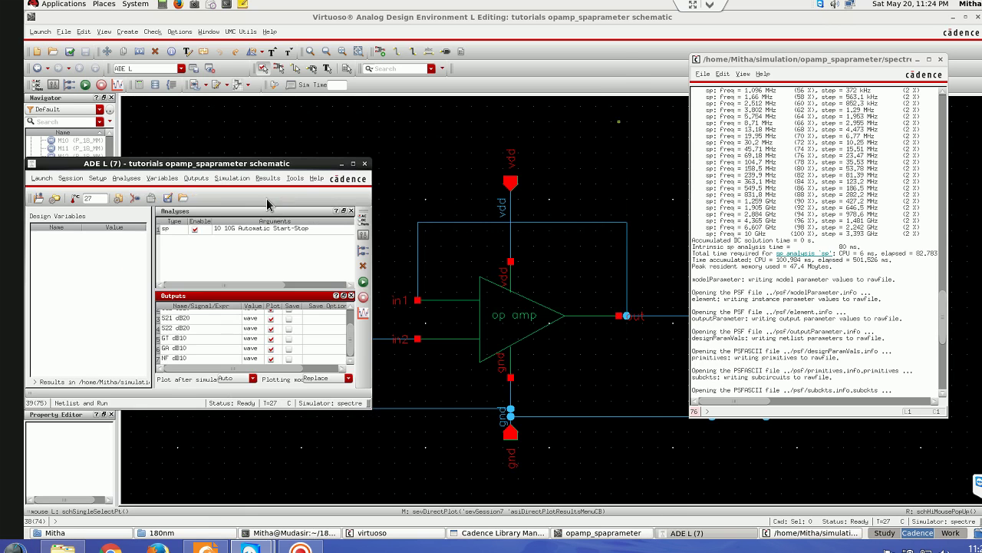
- Reopen the Direct Plot main form from the Results menu
left_click(263, 178)
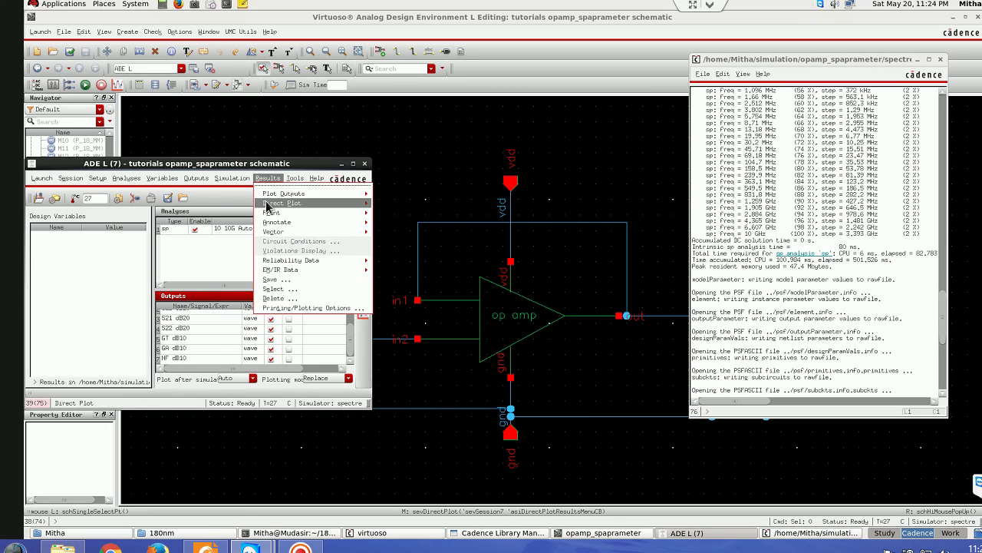
mouse_move(273, 202)
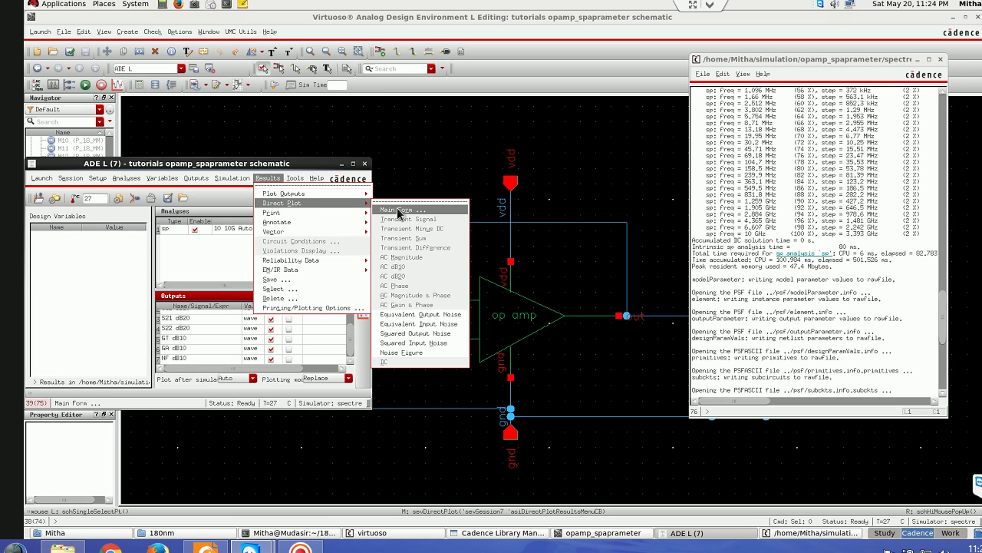
left_click(397, 208)
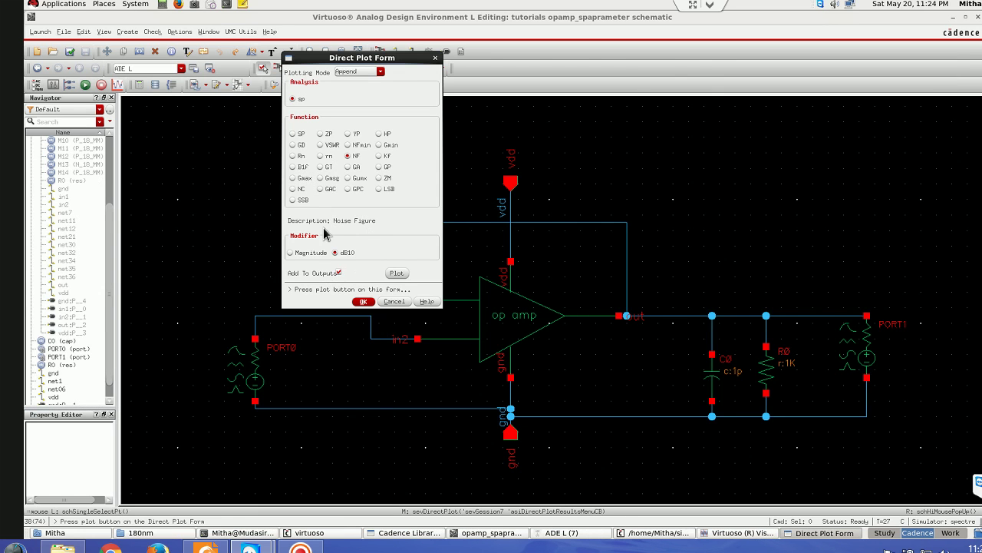
- Request noise circles by noise level at 2G: start 1, stop 0.2, step 5
left_click(300, 190)
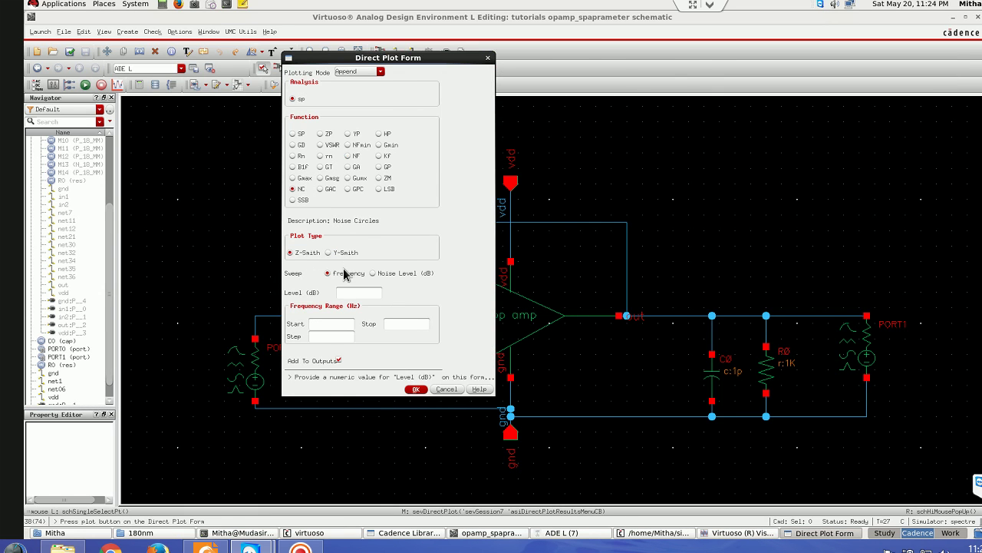
left_click(374, 274)
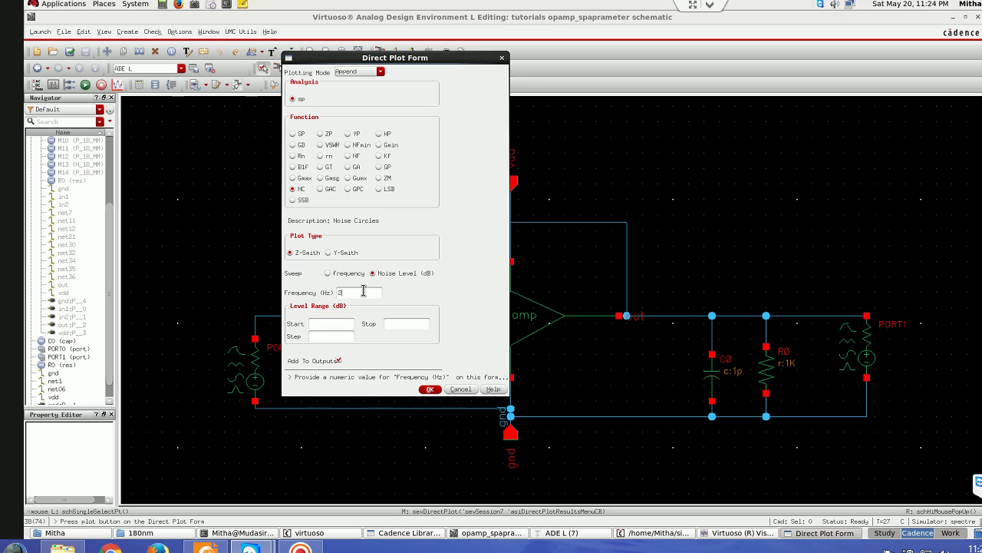
type("G")
left_click(334, 324)
type("1")
left_click(335, 337)
type("5")
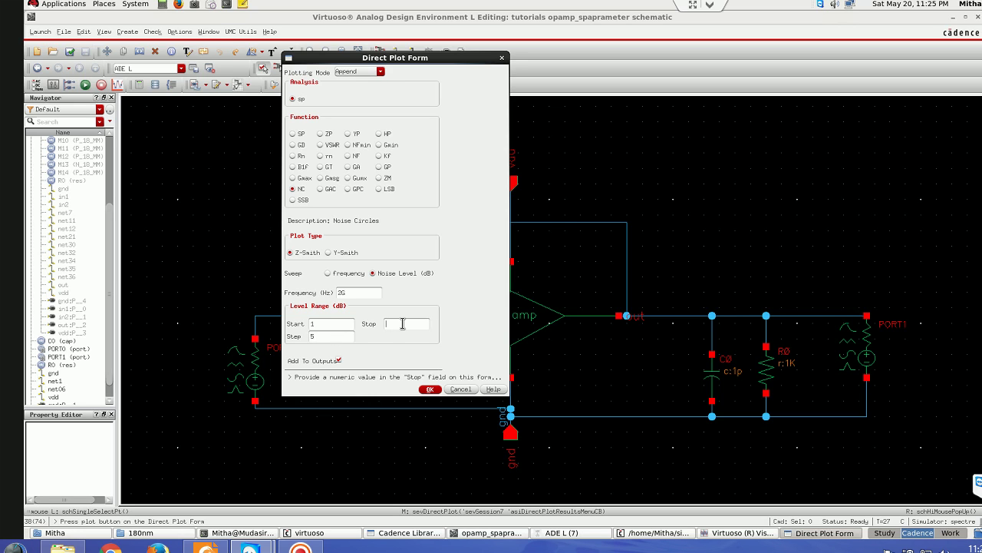
type("0.....2")
type("0")
type(".")
type("..")
key("BackSpace")
key("BackSpace")
left_click(428, 390)
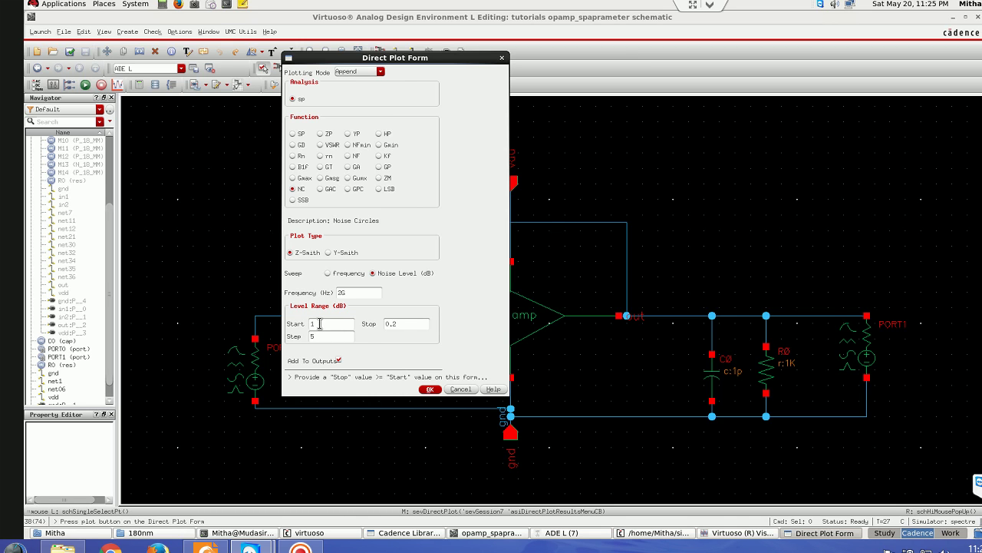
left_click(429, 390)
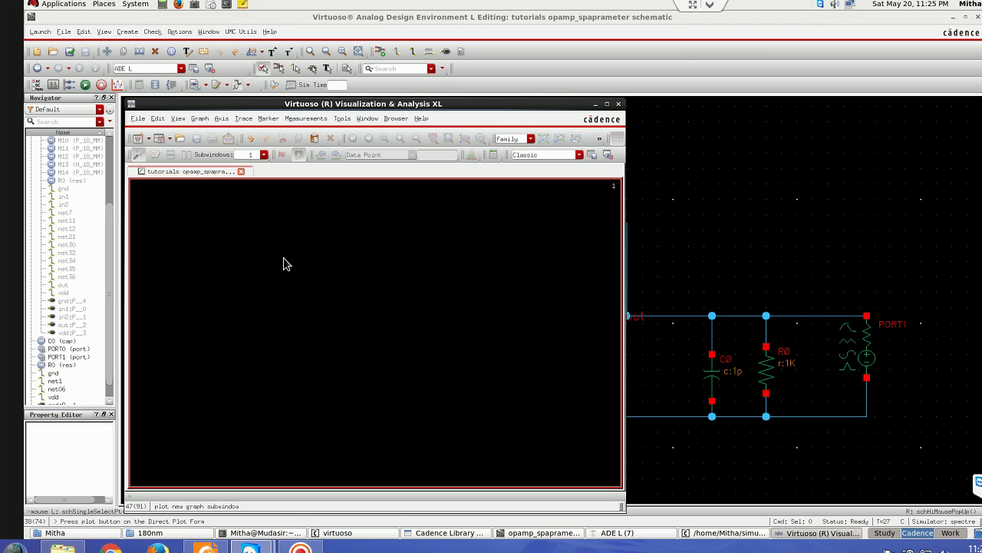
- Close the empty graph and open the Direct Plot Main Form with VSWR selected
left_click(619, 105)
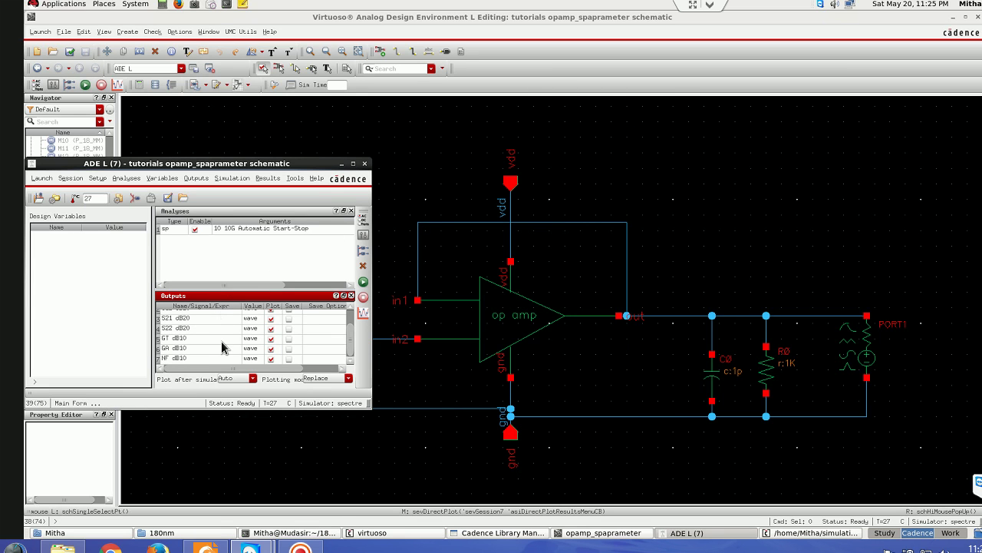
left_click(270, 179)
mouse_move(276, 203)
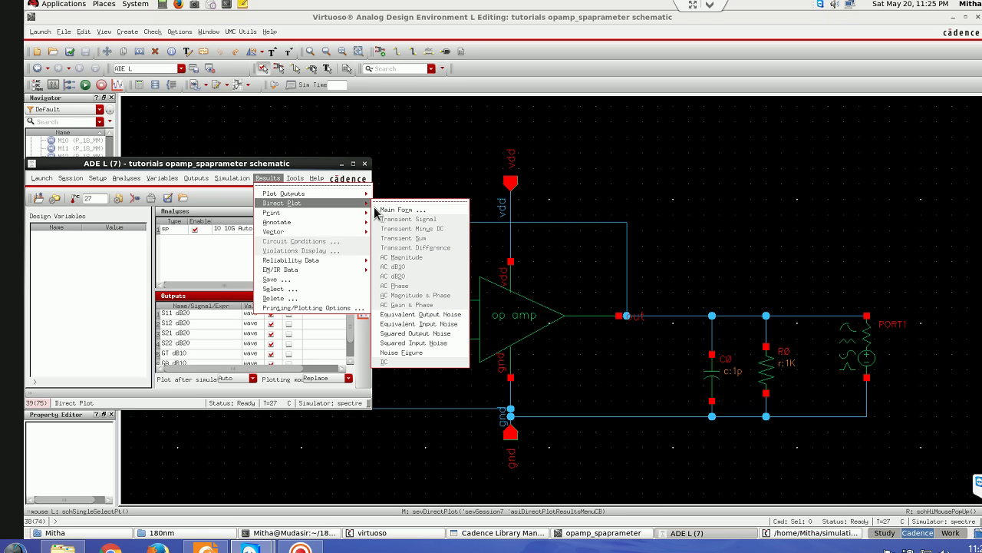
left_click(397, 211)
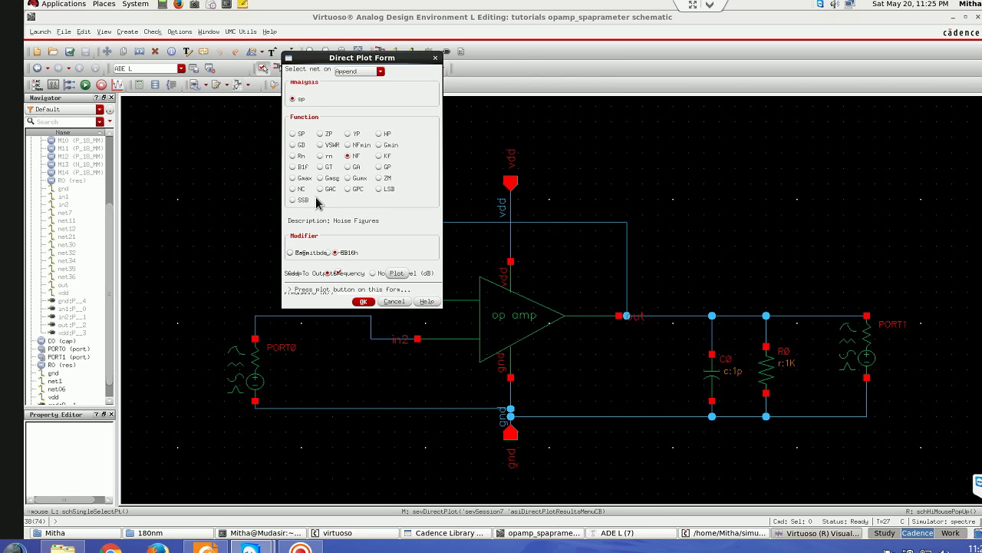
left_click(321, 145)
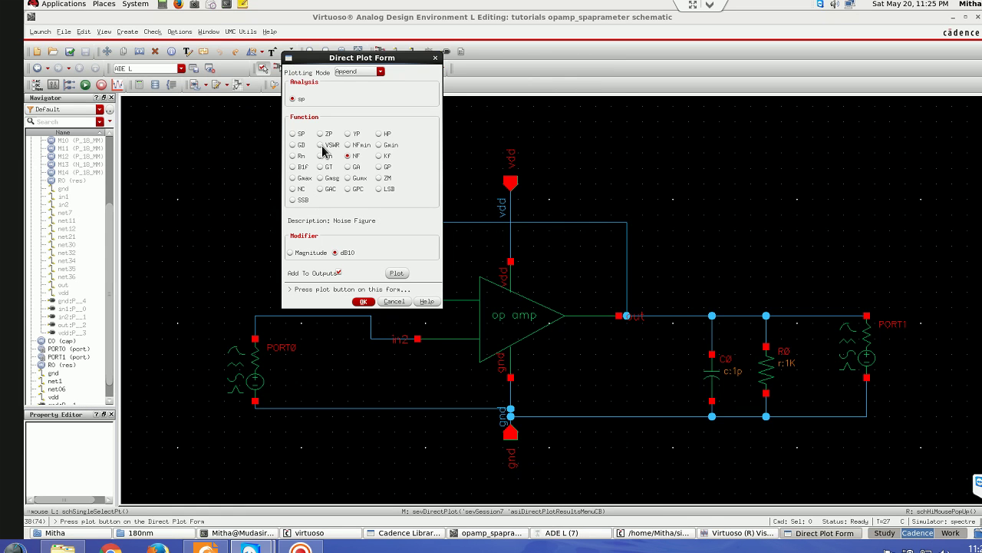
- Close the leftover graph and delete all old S-parameter output expressions from ADE L
left_click(711, 533)
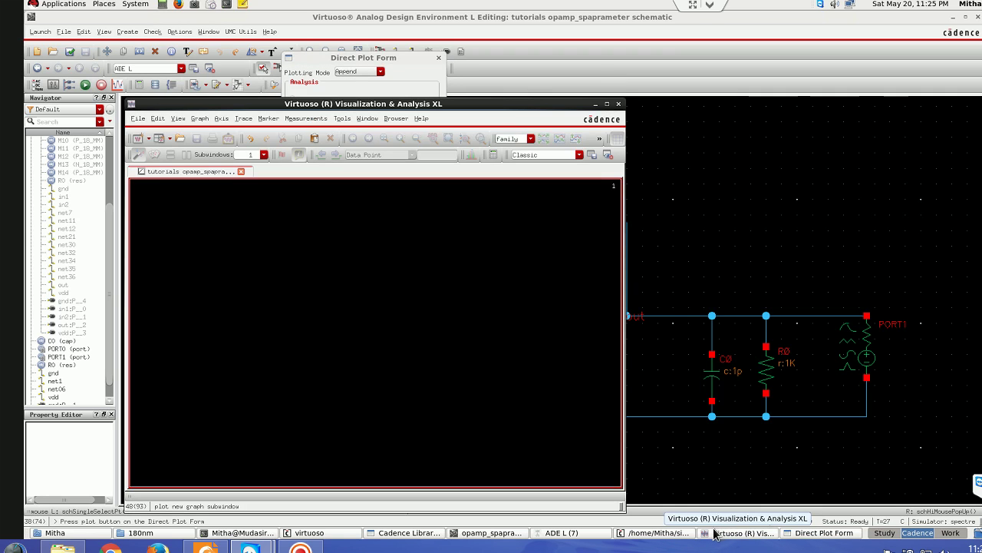
left_click(619, 105)
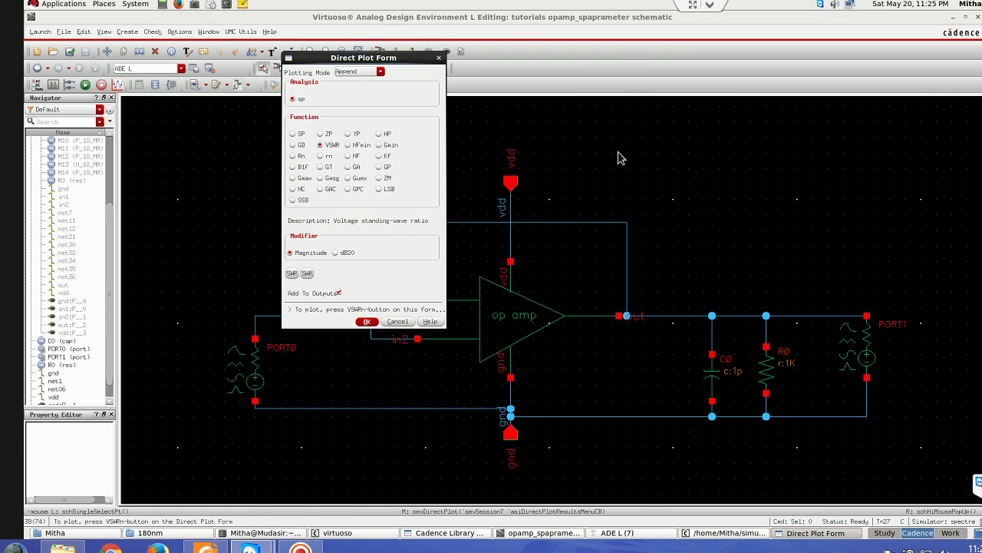
left_click(626, 534)
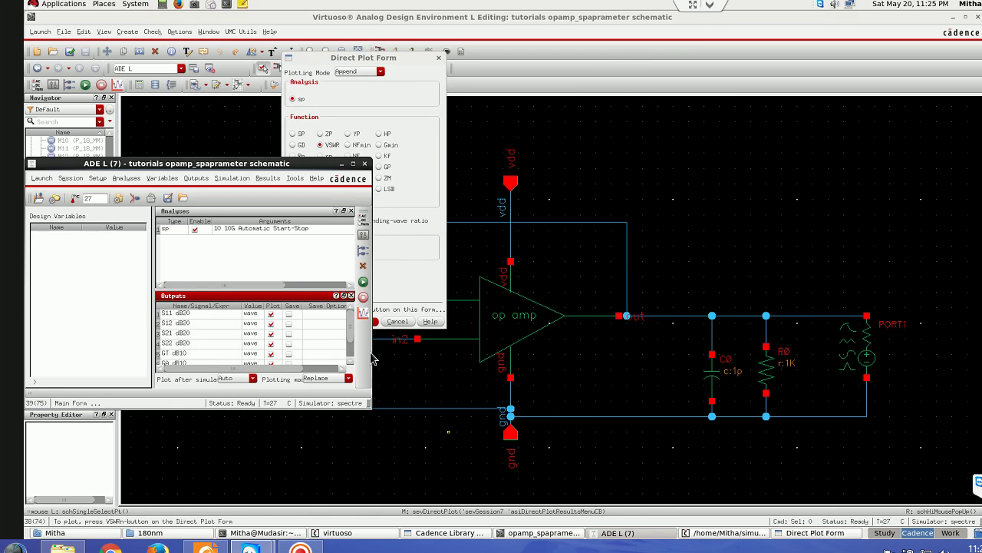
left_click(270, 314)
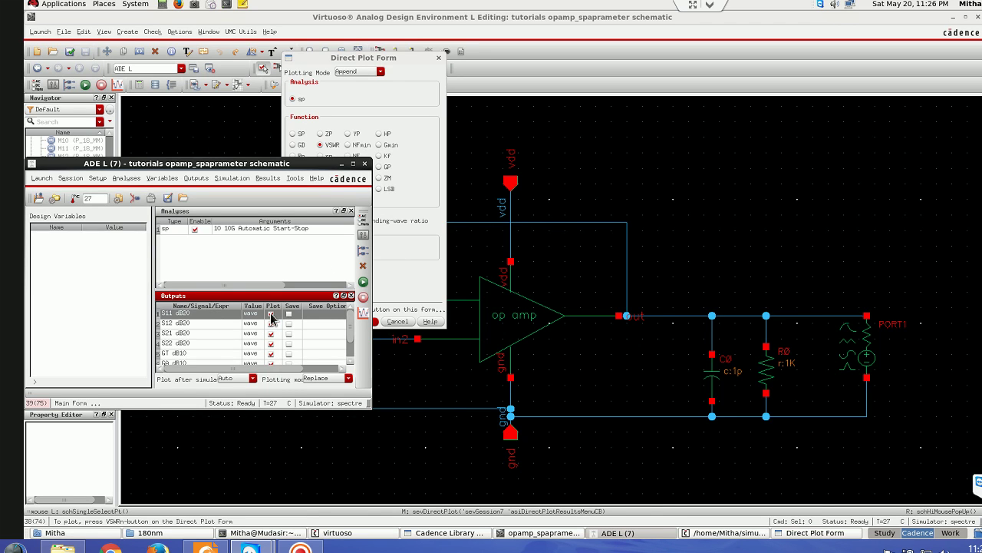
left_click_drag(271, 317, 271, 361)
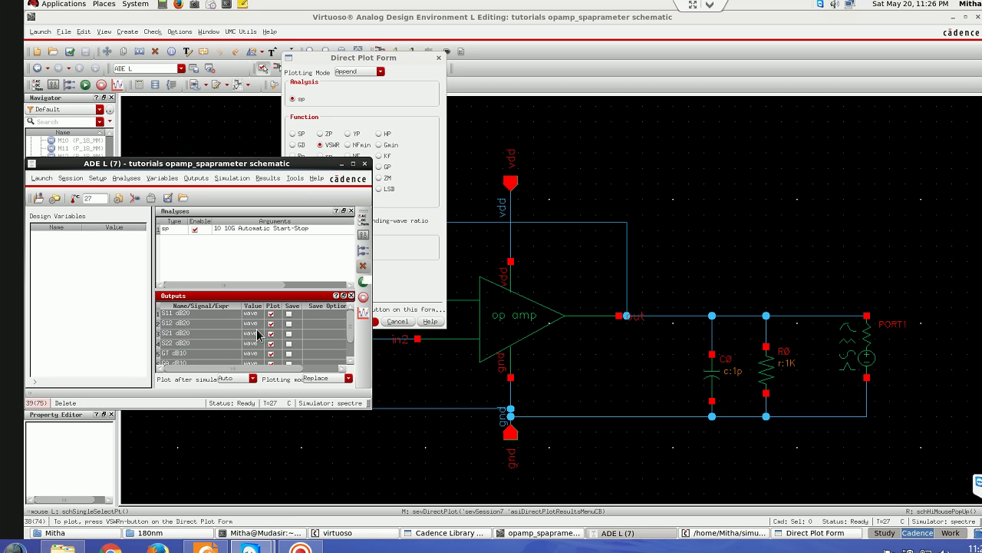
left_click(363, 266)
- Plot VSWR 1 and VSWR 2 in dB20 on separate graph strips
left_click(401, 280)
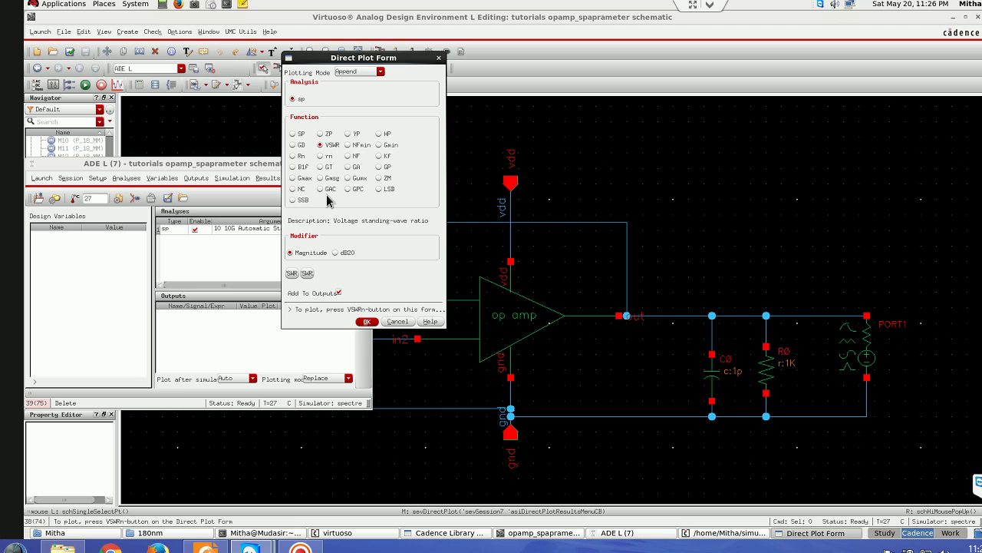
left_click(338, 254)
left_click(291, 274)
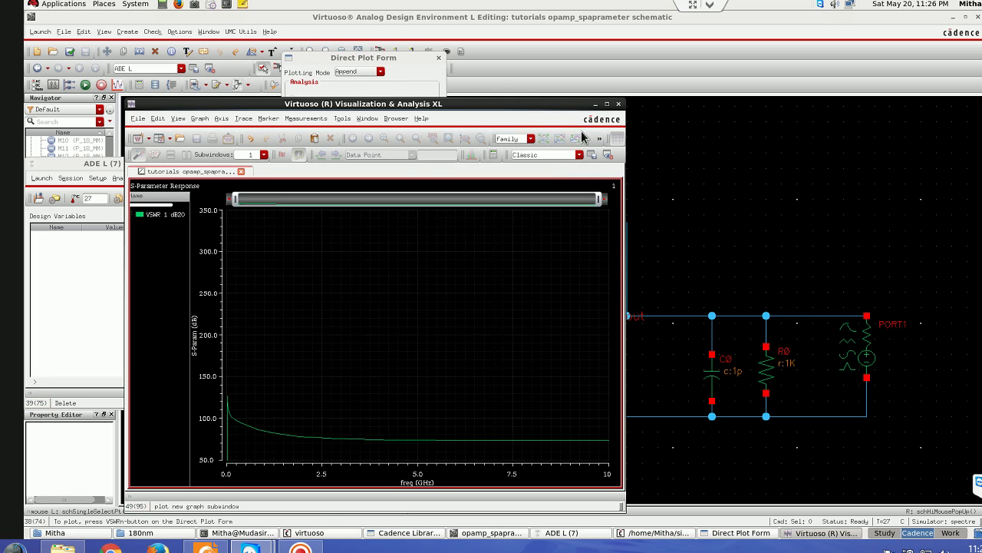
left_click(595, 103)
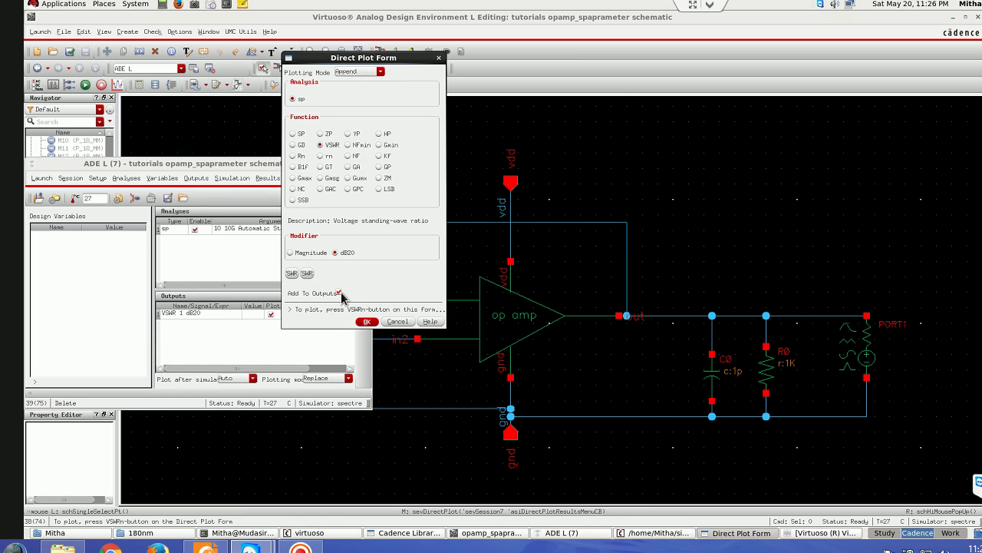
left_click(308, 274)
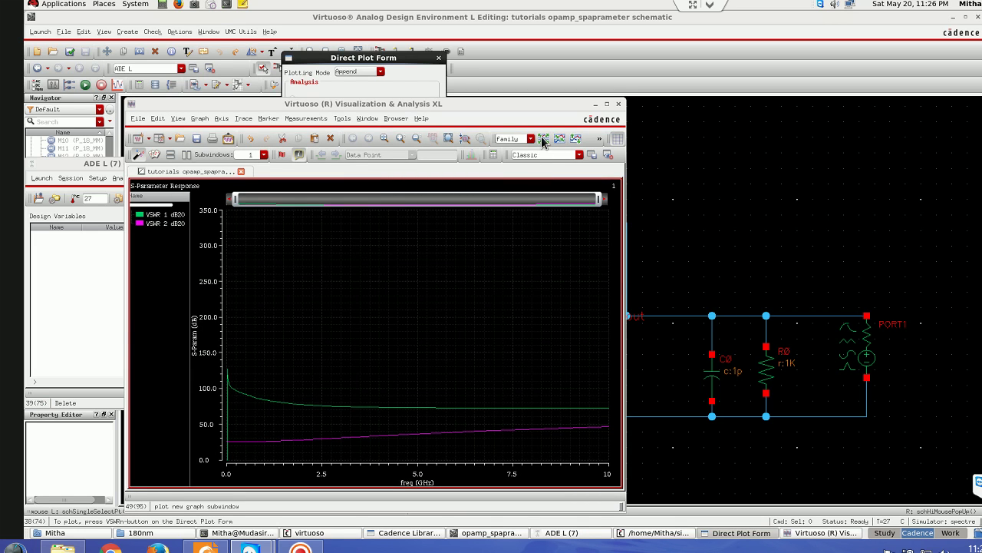
left_click(543, 139)
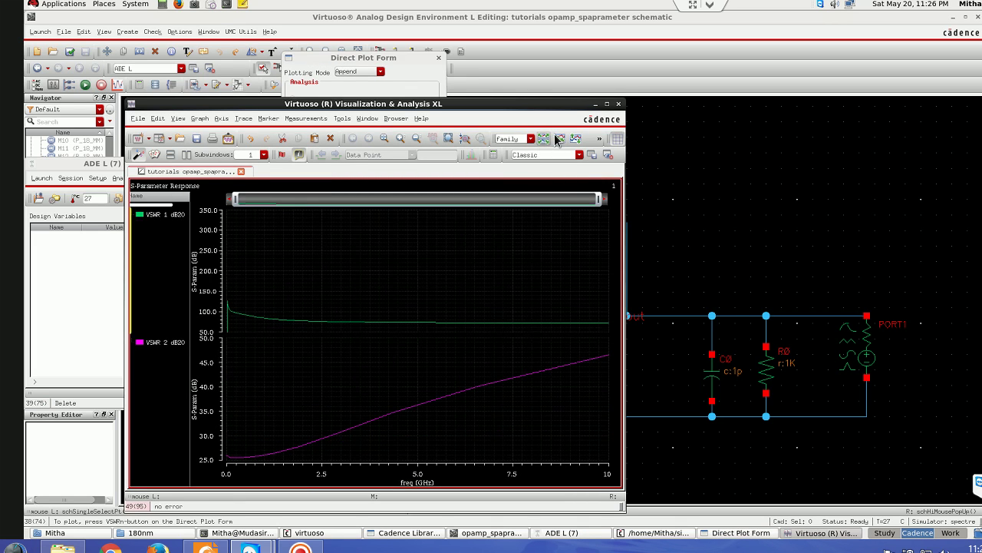
left_click(595, 103)
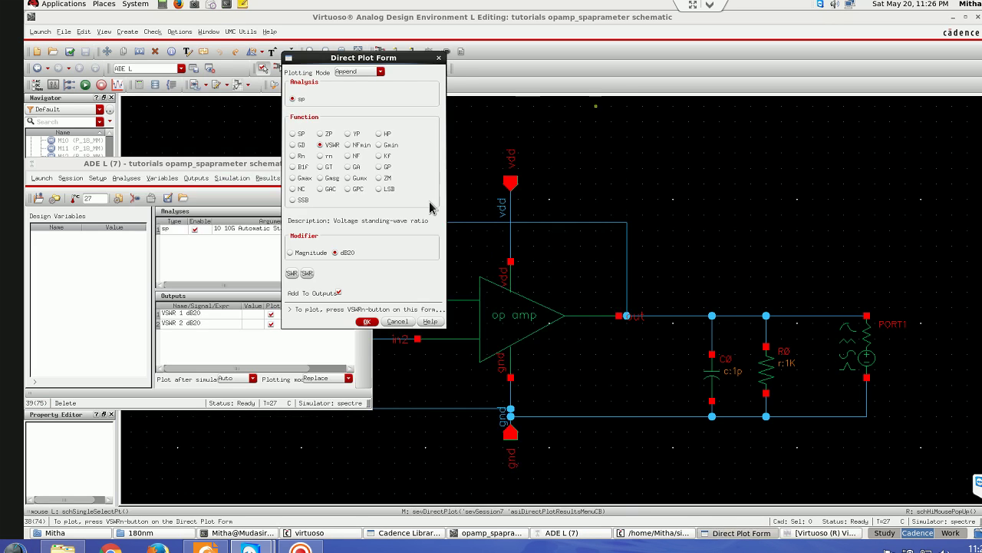
- Set noise circles swept over noise level at 2.4G, levels 1 to 0.25 dB, step 5, then OK
left_click(293, 189)
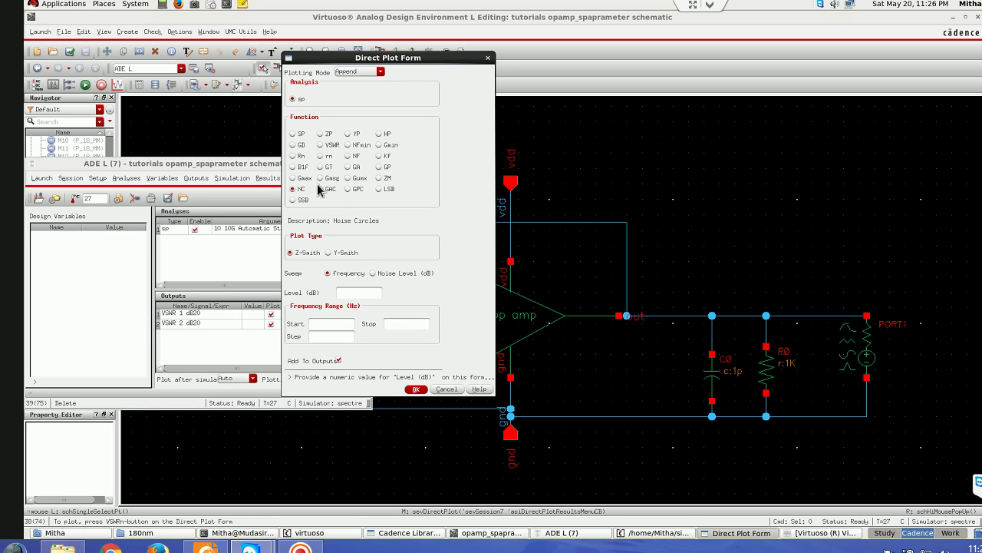
left_click(374, 274)
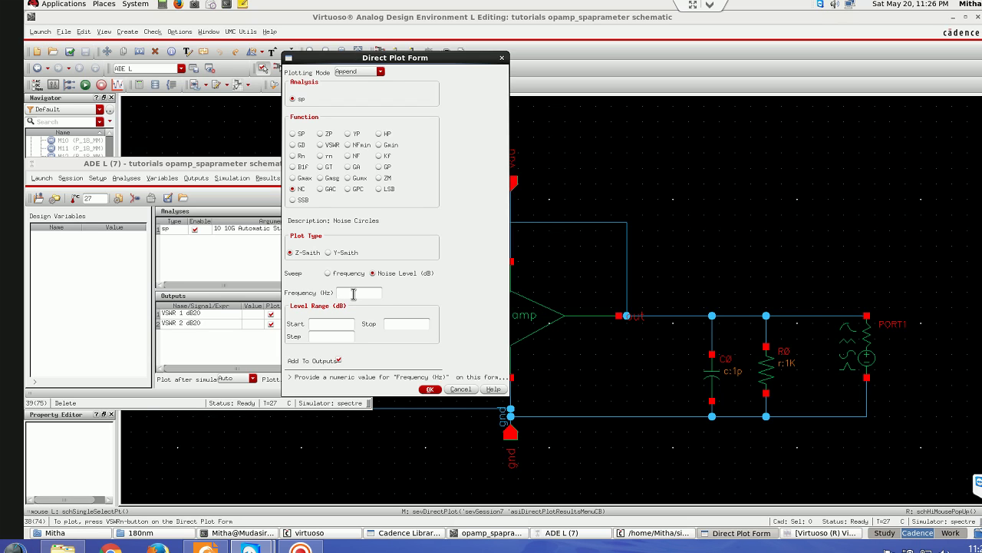
type("100M:10M:4")
key("Home")
key("ctrl+k")
type("2.")
key("Tab")
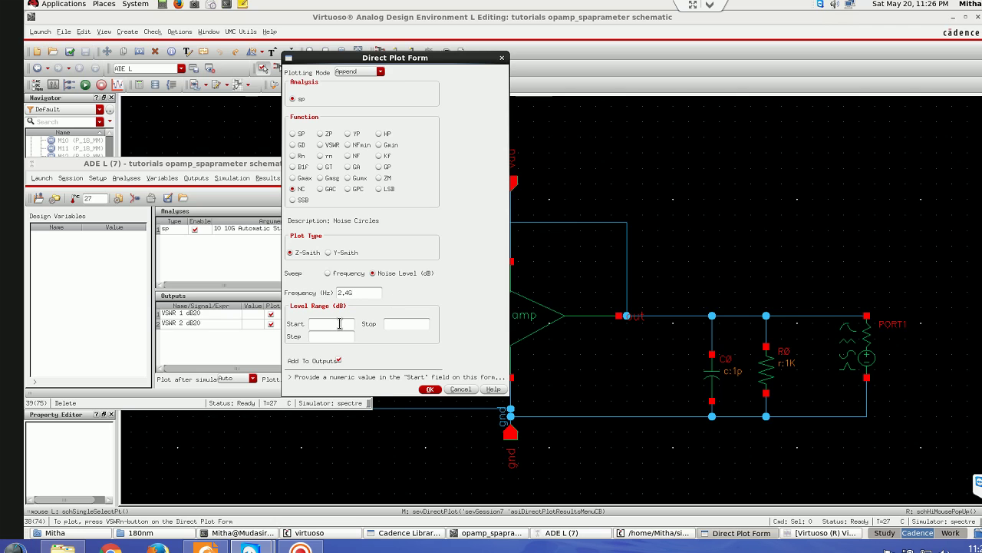
type("1")
key("Tab")
left_click(336, 337)
type("50.25")
left_click(430, 389)
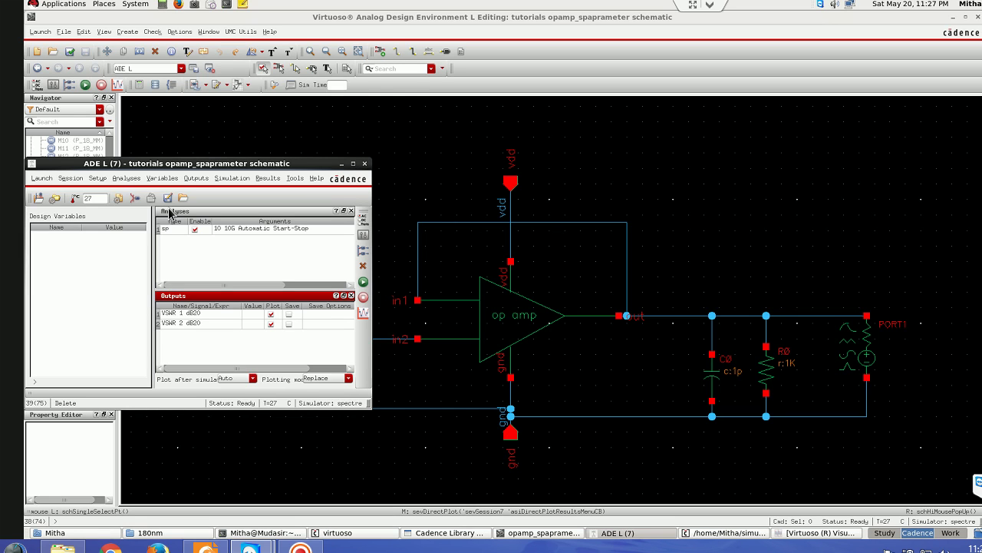
- Reopen the Direct Plot form with noise circles swept over noise level at frequency 2.5
left_click(296, 179)
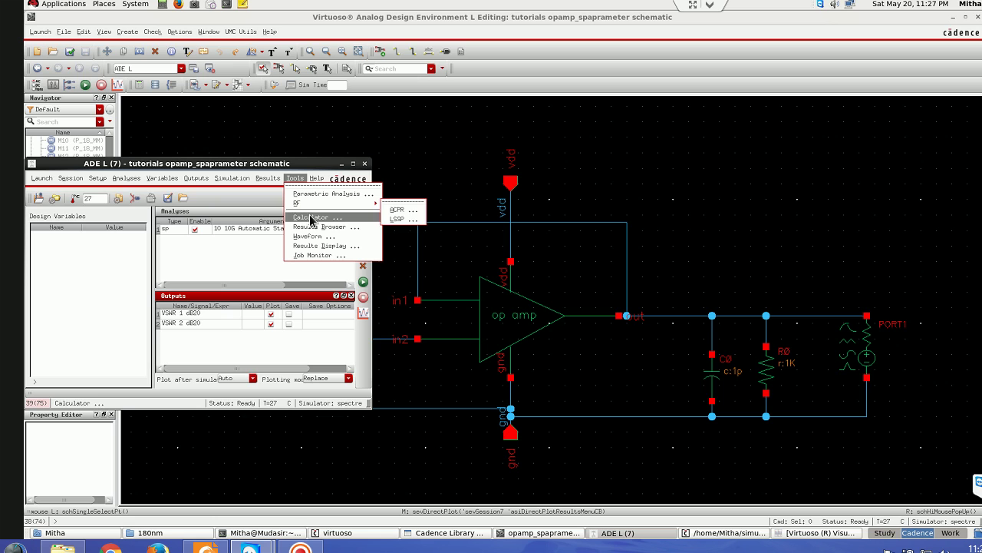
left_click(266, 179)
mouse_move(285, 204)
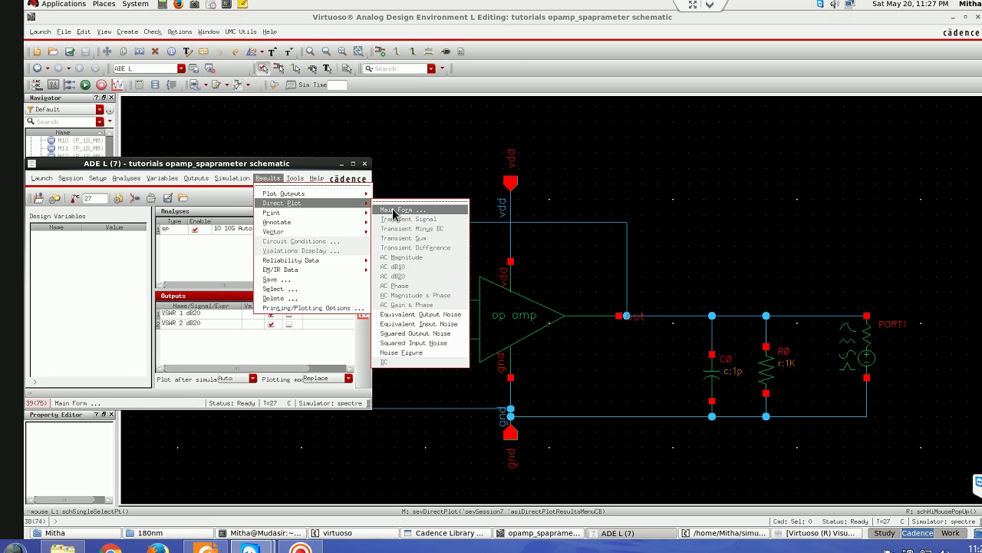
left_click(395, 210)
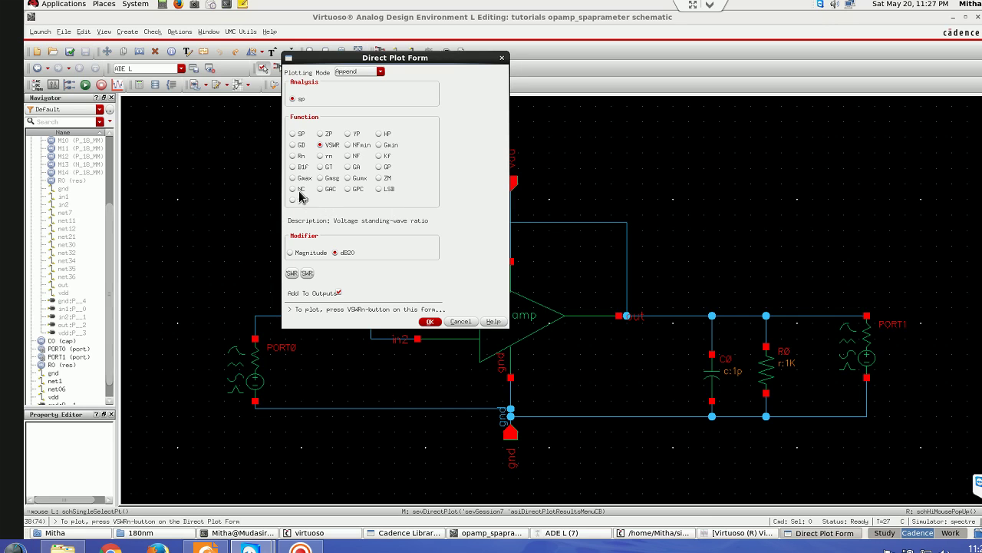
left_click(302, 192)
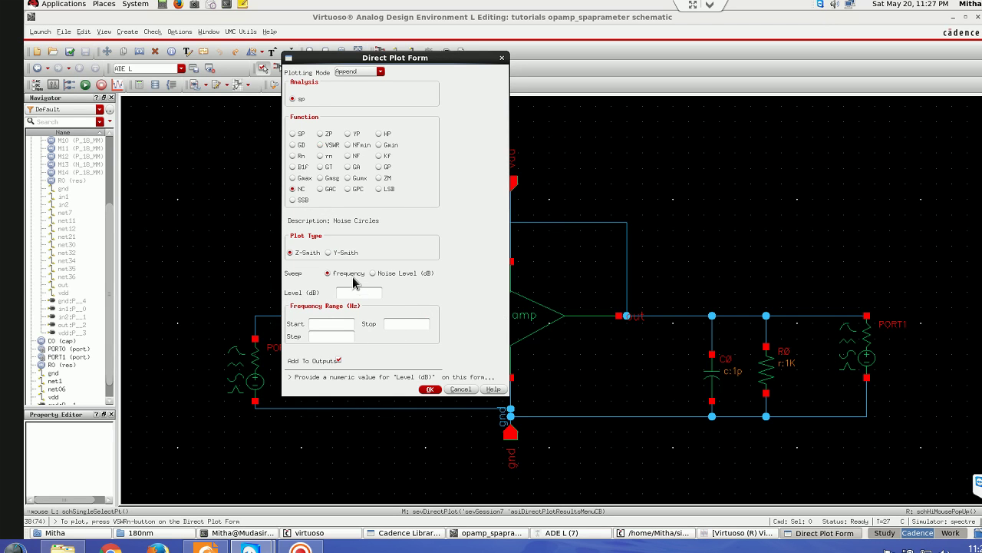
left_click(373, 273)
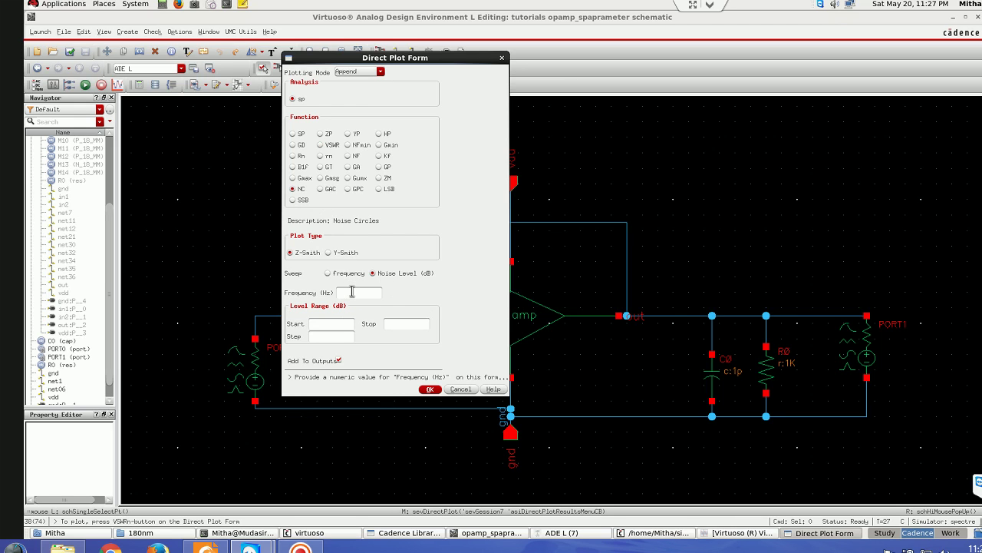
left_click(347, 289)
type("2.5")
- Plot noise circles for levels 1 to 2 dB in steps of 5 on a Smith chart
left_click(343, 324)
type("1")
left_click(337, 337)
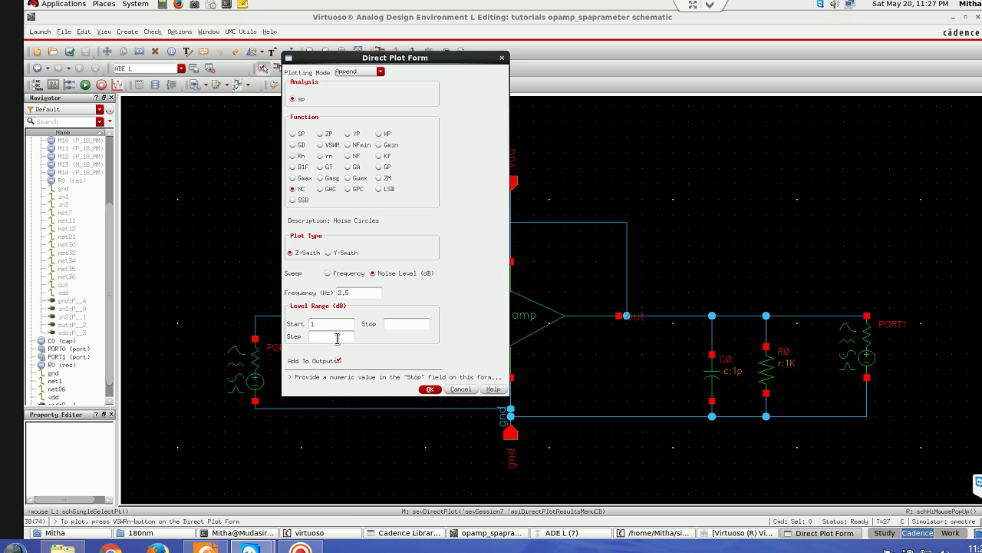
type("5")
left_click(399, 323)
type("5")
key("BackSpace")
type("2")
key("Tab")
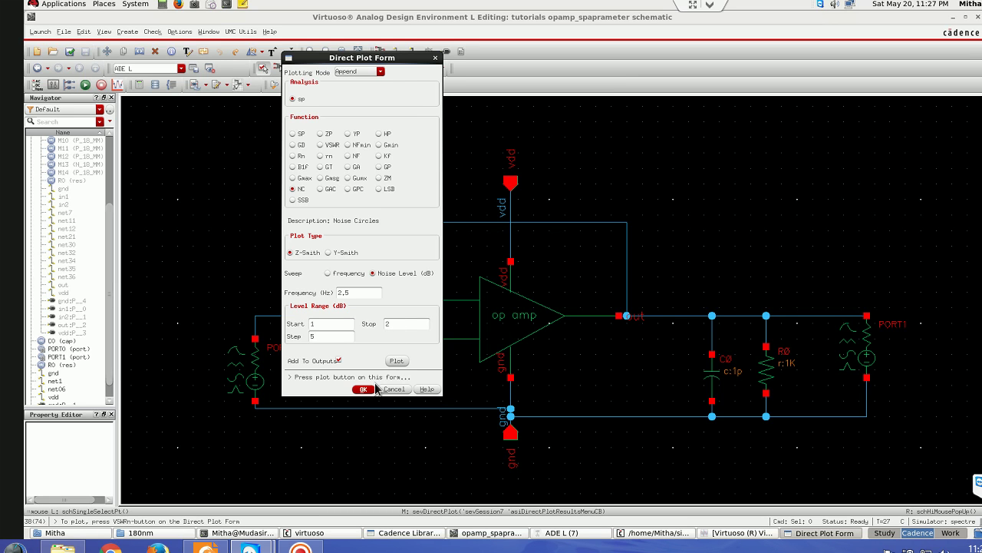
left_click(394, 361)
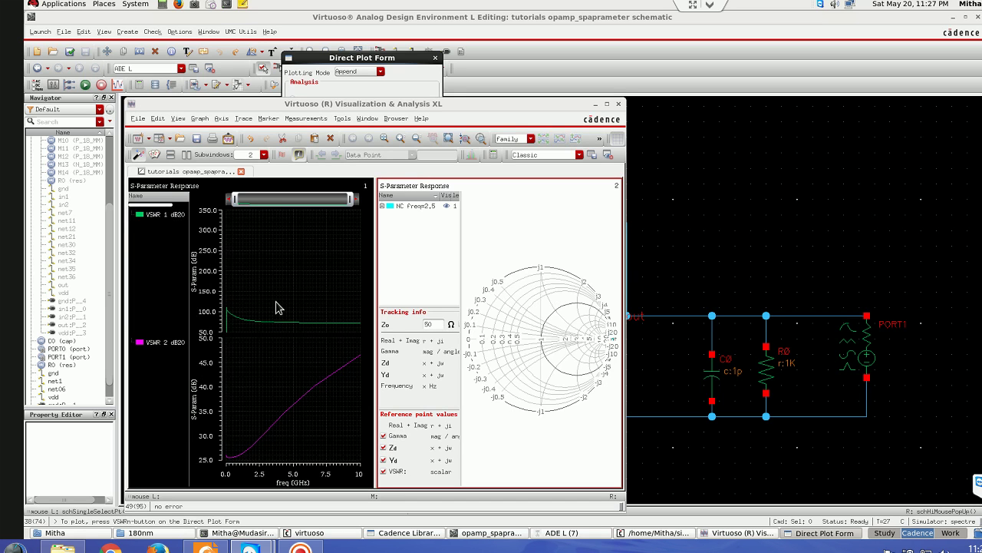
left_click(619, 103)
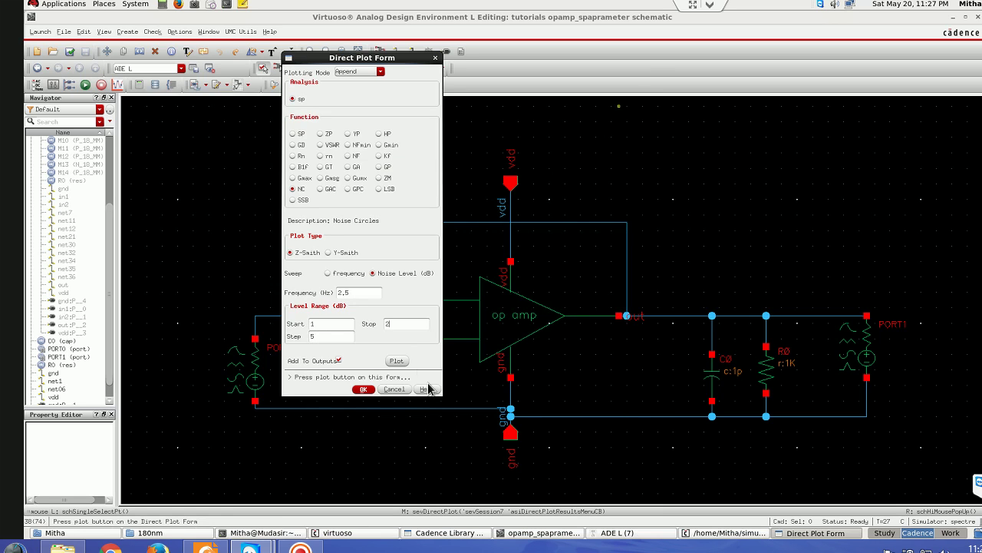